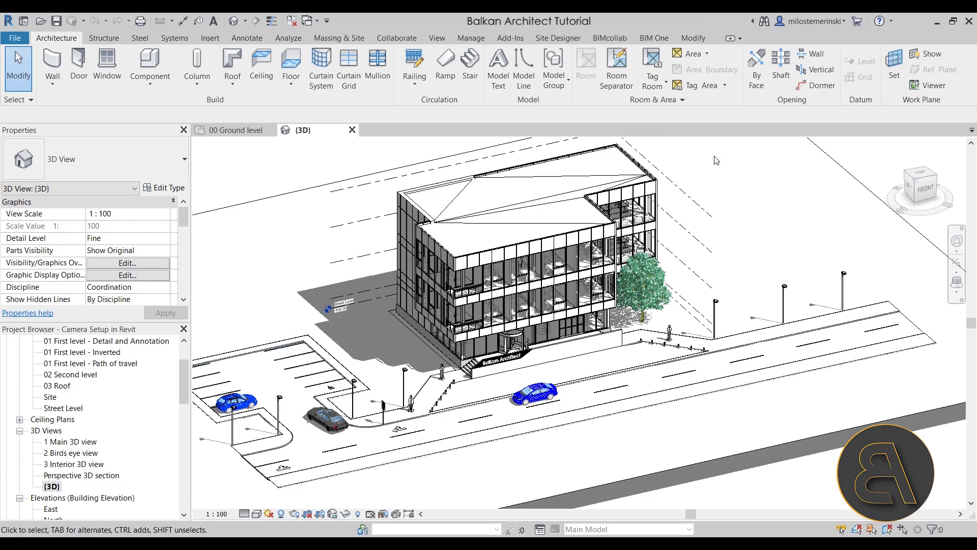
Step: Inspect the building model in 3D and switch to the 00 Ground level floor plan
{"action": "scroll", "coordinate": [448, 341], "scroll_direction": "up", "scroll_amount": 5}
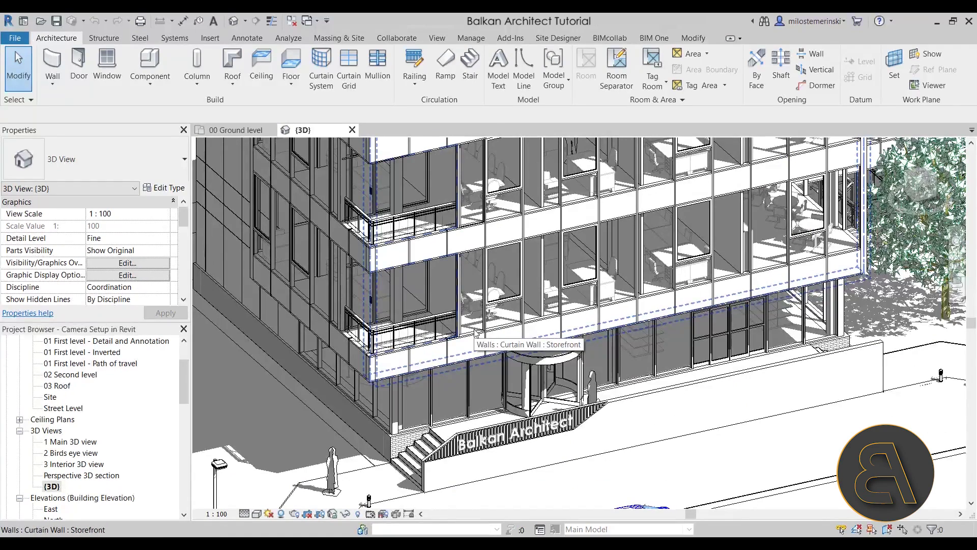
{"action": "scroll", "coordinate": [313, 361], "scroll_direction": "down", "scroll_amount": 10}
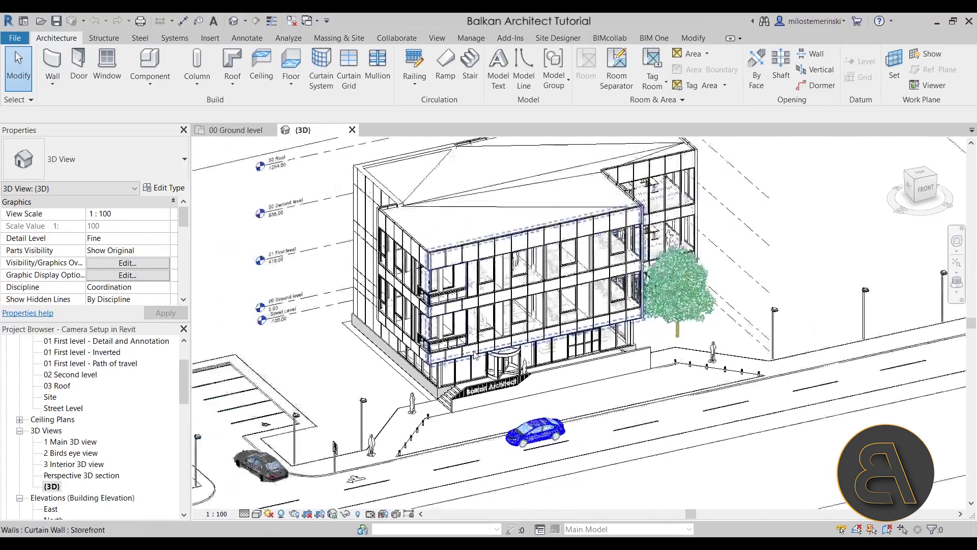
{"action": "scroll", "coordinate": [312, 361], "scroll_direction": "down", "scroll_amount": 4}
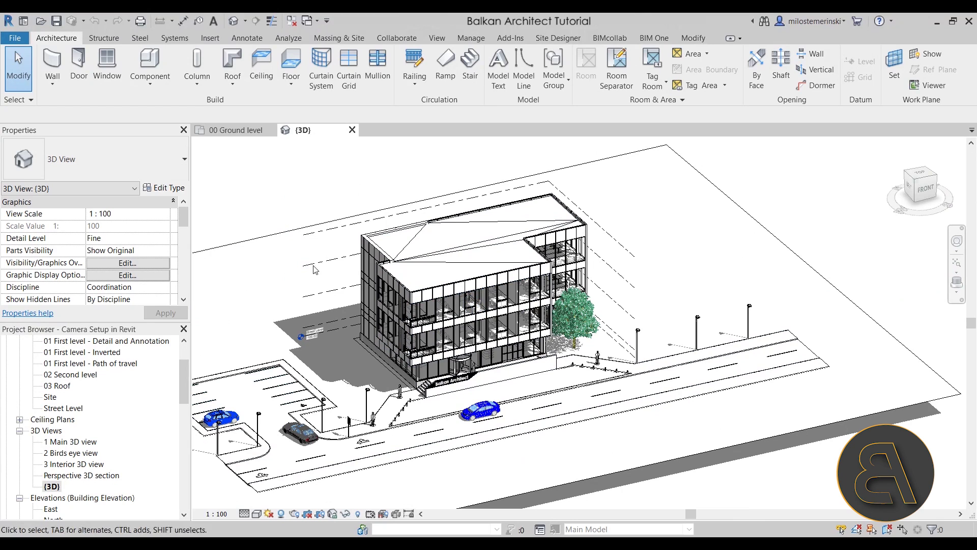
{"action": "left_click", "coordinate": [235, 129]}
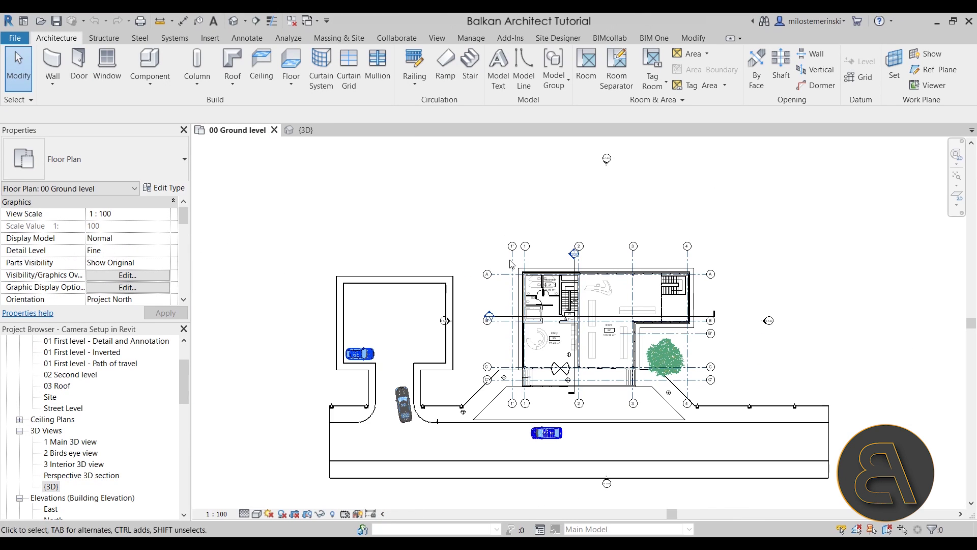
{"action": "middle_click_drag", "start_coordinate": [414, 266], "coordinate": [373, 230]}
{"action": "scroll", "coordinate": [560, 218], "scroll_direction": "down", "scroll_amount": 1}
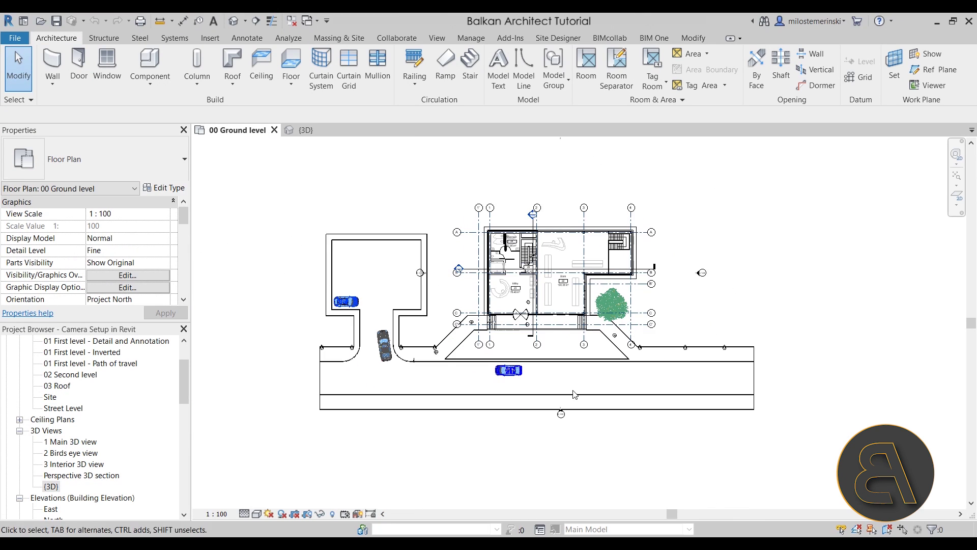
{"action": "middle_click_drag", "start_coordinate": [572, 389], "coordinate": [564, 396]}
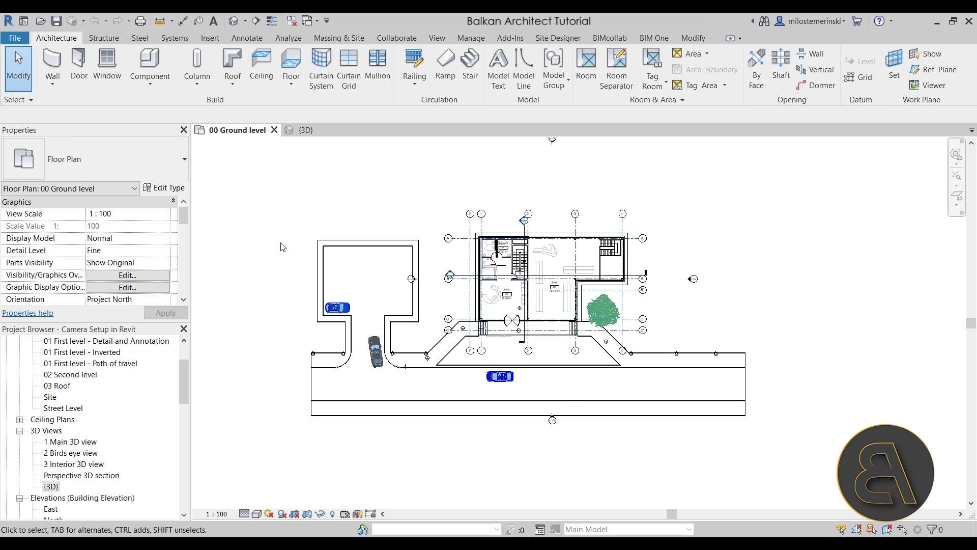
Step: Place a perspective camera on the road southwest of the building, aimed diagonally through it to just beyond its northeast corner
{"action": "left_click", "coordinate": [246, 23]}
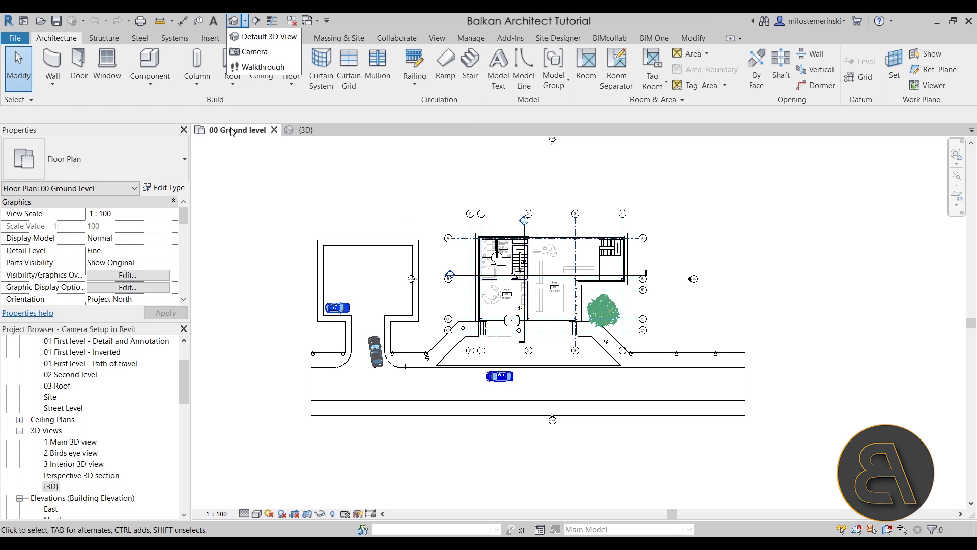
{"action": "left_click", "coordinate": [228, 174]}
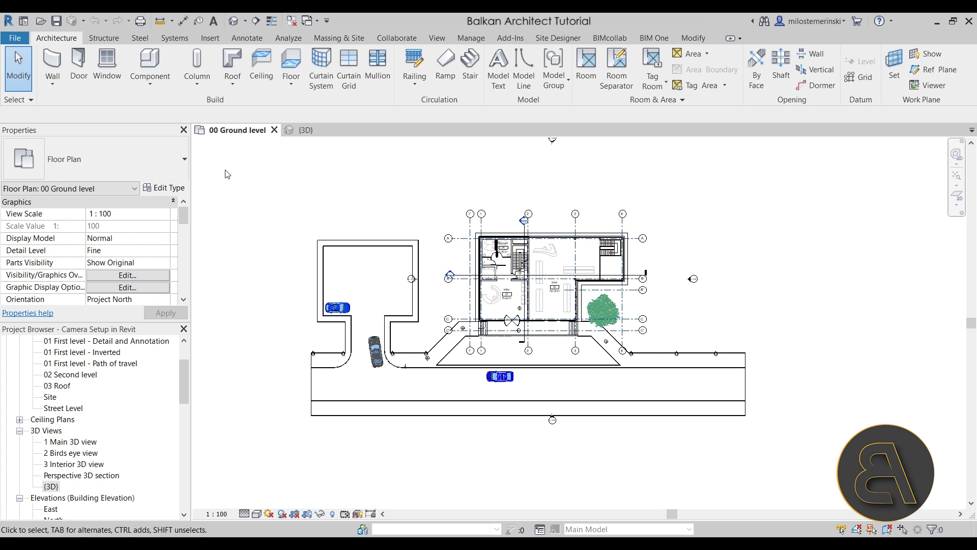
{"action": "left_click", "coordinate": [438, 38]}
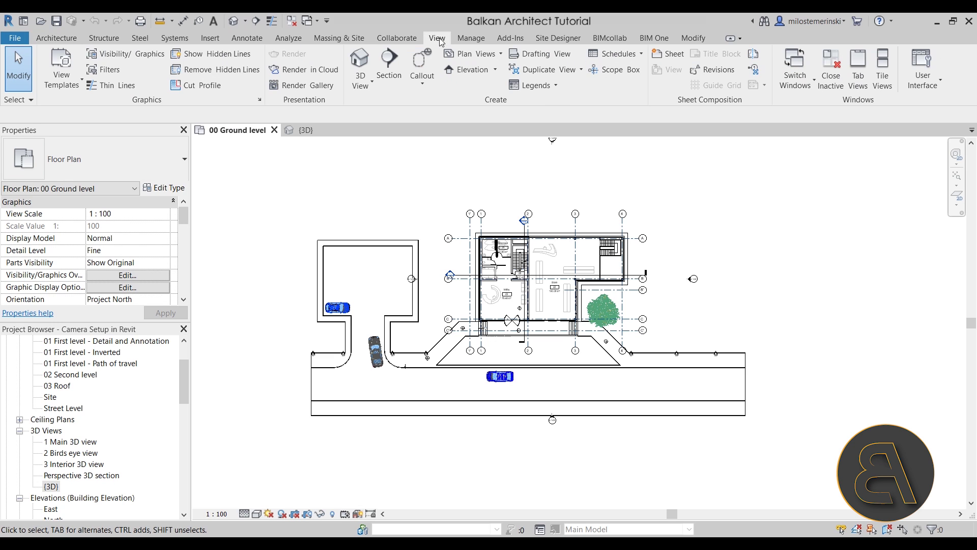
{"action": "left_click", "coordinate": [370, 87]}
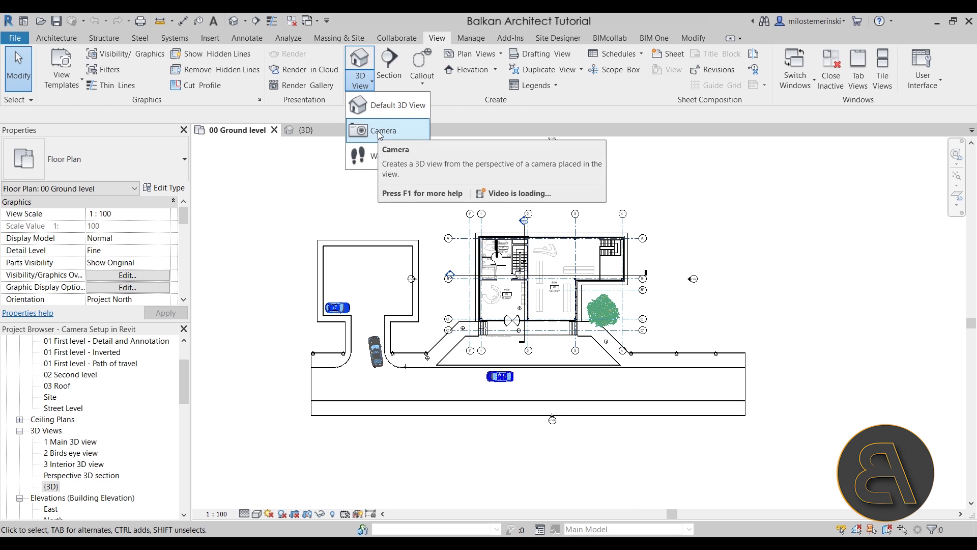
{"action": "left_click", "coordinate": [399, 135]}
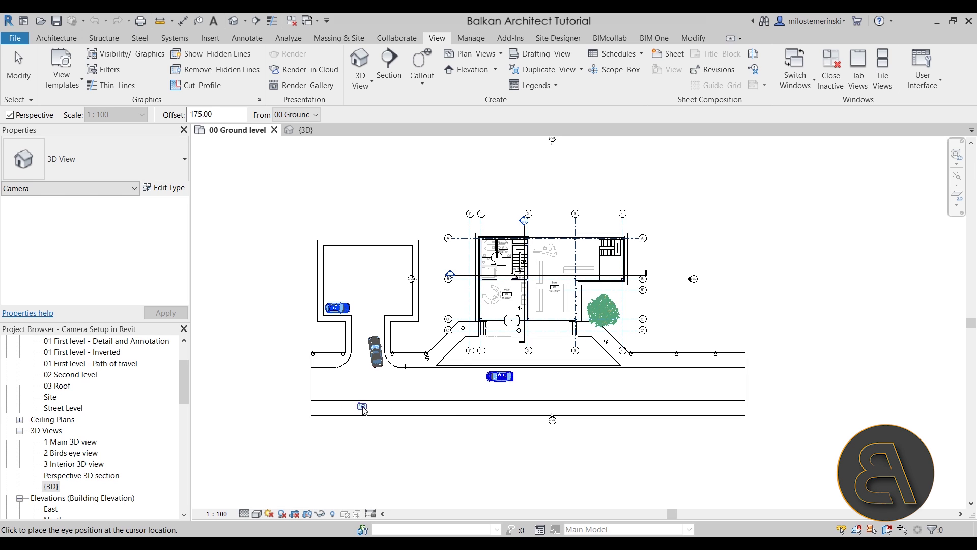
{"action": "left_click", "coordinate": [362, 409]}
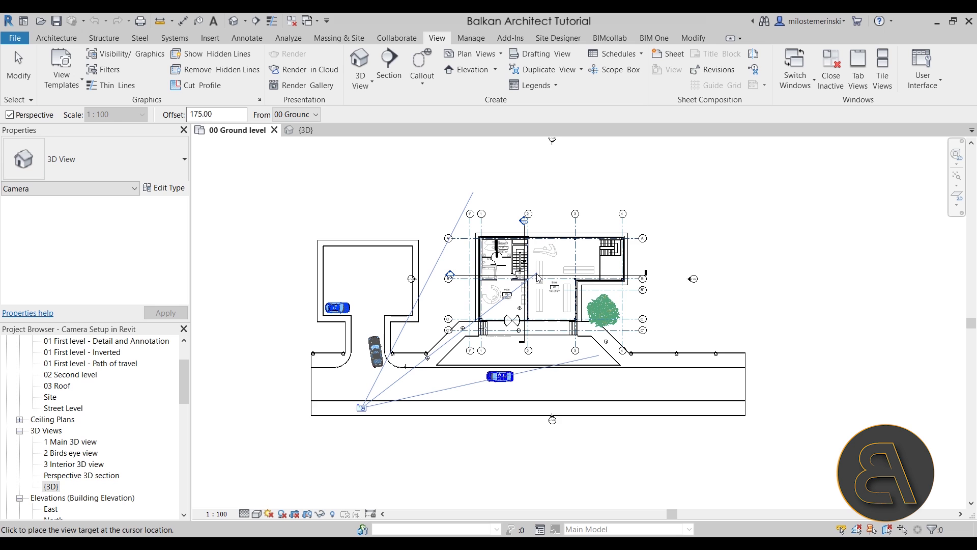
{"action": "left_click", "coordinate": [622, 202]}
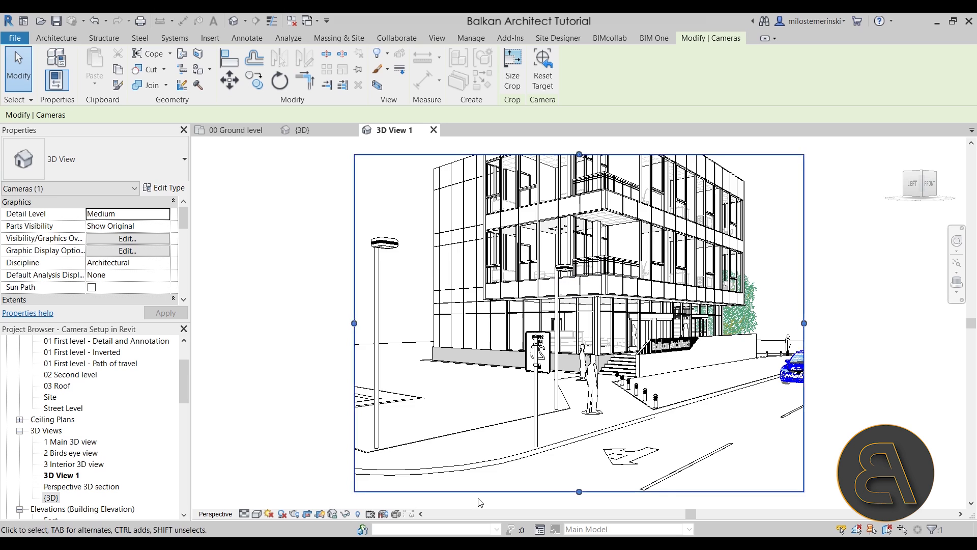
Step: Rename the newly created camera view as New 3D view
{"action": "scroll", "coordinate": [440, 397], "scroll_direction": "down", "scroll_amount": 2}
{"action": "middle_click_drag", "start_coordinate": [372, 446], "coordinate": [349, 432]}
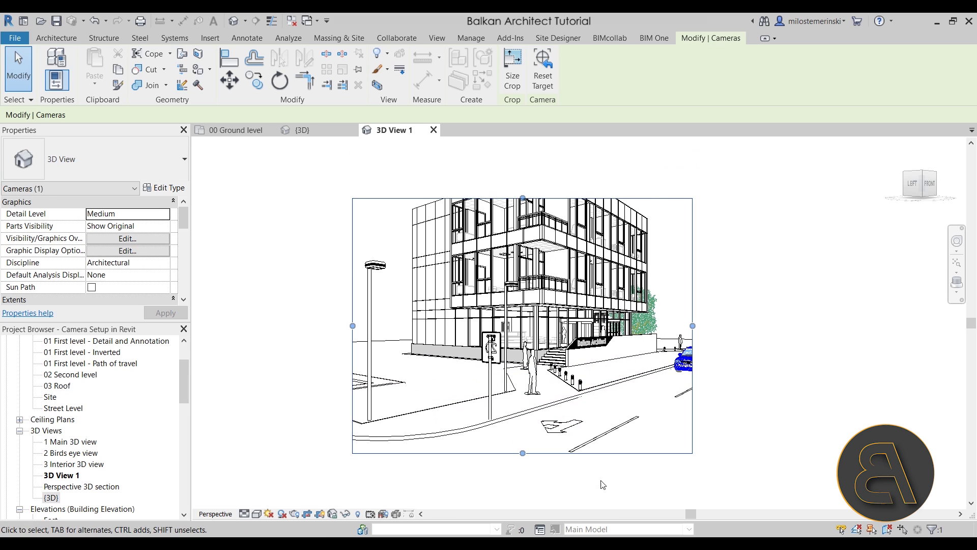
{"action": "middle_click_drag", "start_coordinate": [395, 298], "coordinate": [392, 293]}
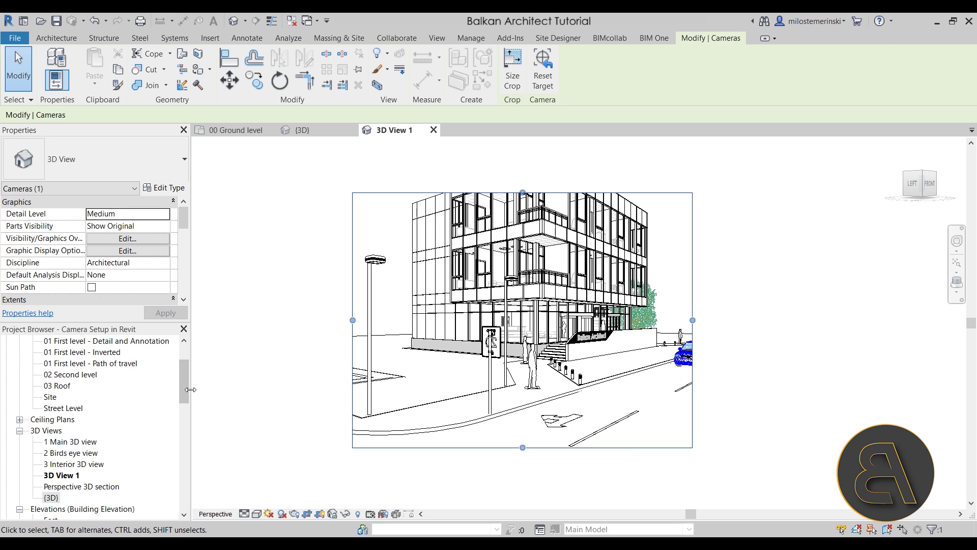
{"action": "left_click_drag", "start_coordinate": [186, 387], "coordinate": [187, 402]}
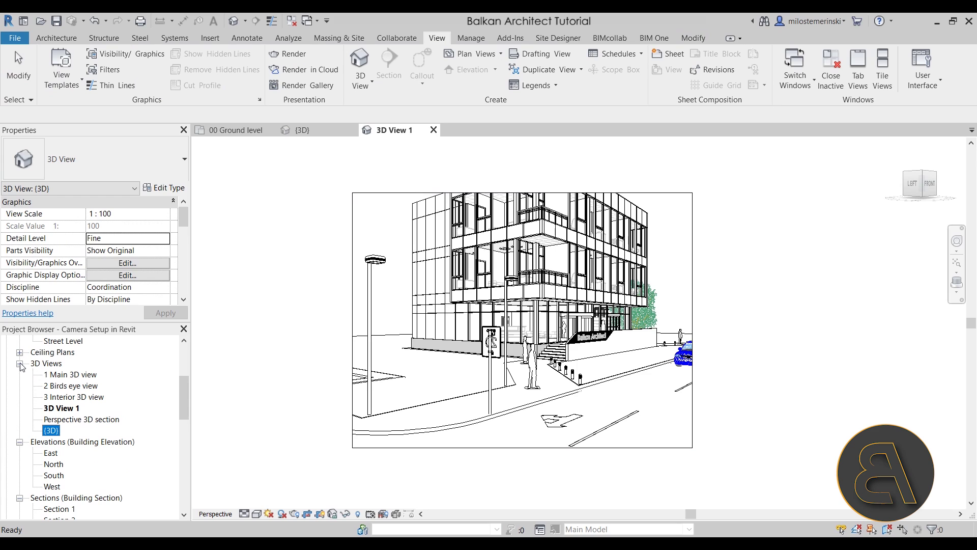
{"action": "right_click", "coordinate": [75, 413]}
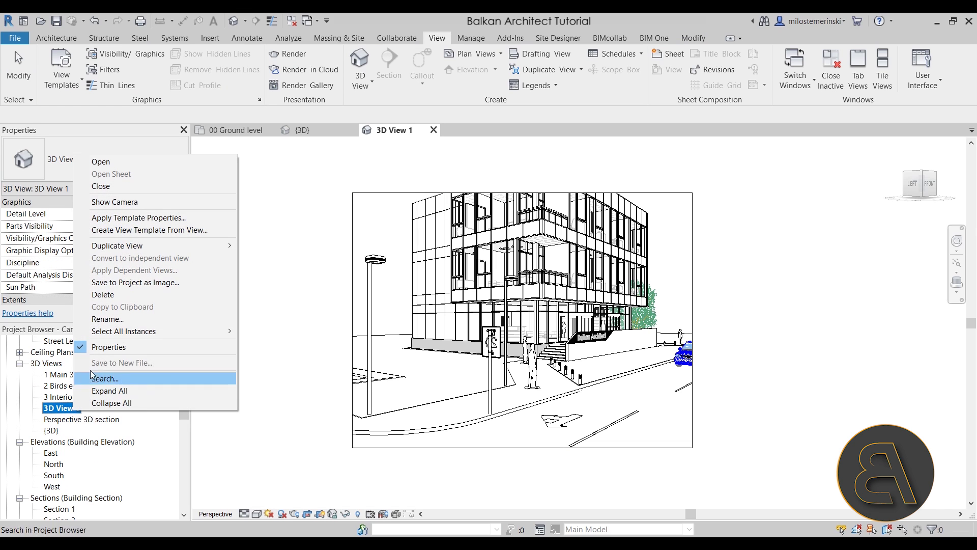
{"action": "left_click", "coordinate": [109, 319]}
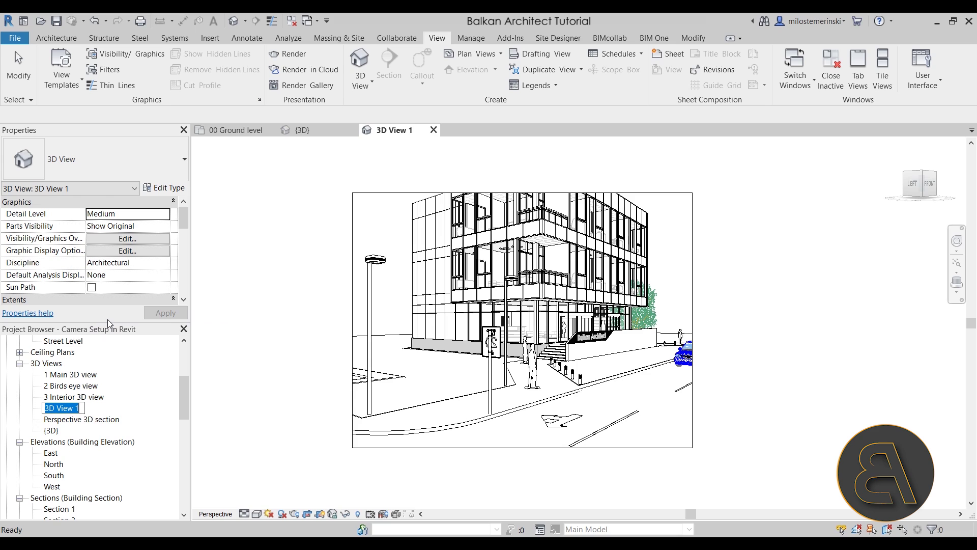
{"action": "type", "text": "New 3D vire"}
{"action": "key", "text": "BackSpace"}
{"action": "key", "text": "BackSpace"}
{"action": "type", "text": "ew"}
{"action": "key", "text": "Return"}
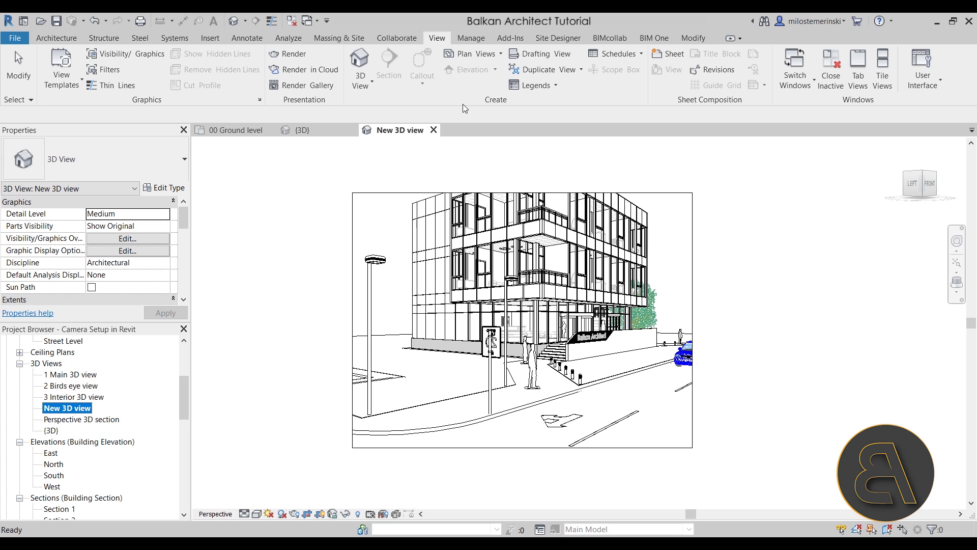
{"action": "left_click", "coordinate": [311, 317]}
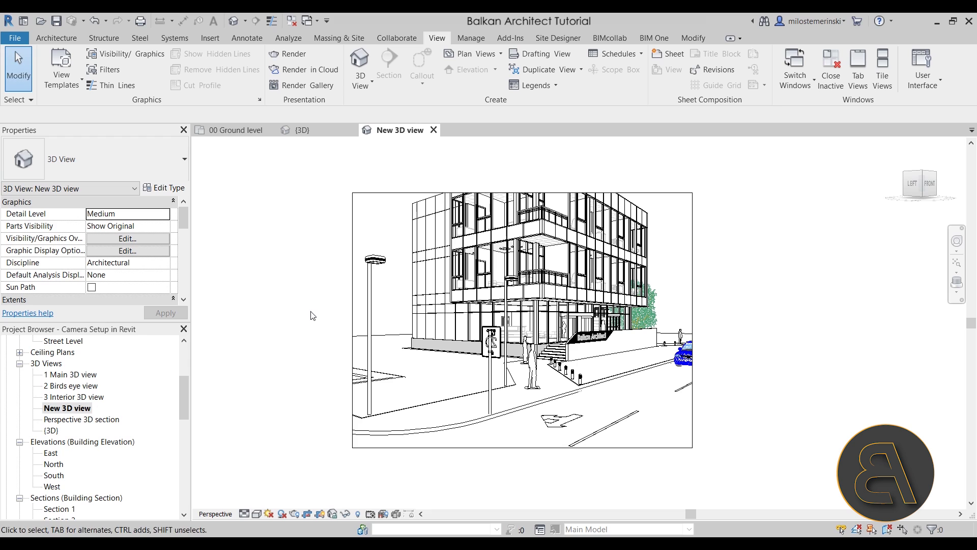
Step: Select the crop boundary of New 3D view and show its camera in the 00 Ground level plan
{"action": "middle_click_drag", "start_coordinate": [406, 311], "coordinate": [401, 315]}
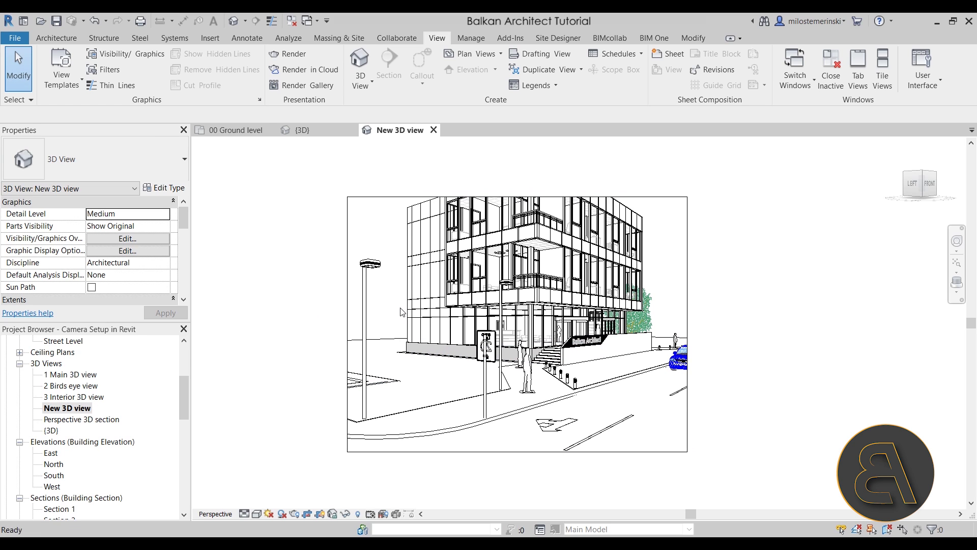
{"action": "left_click", "coordinate": [246, 133]}
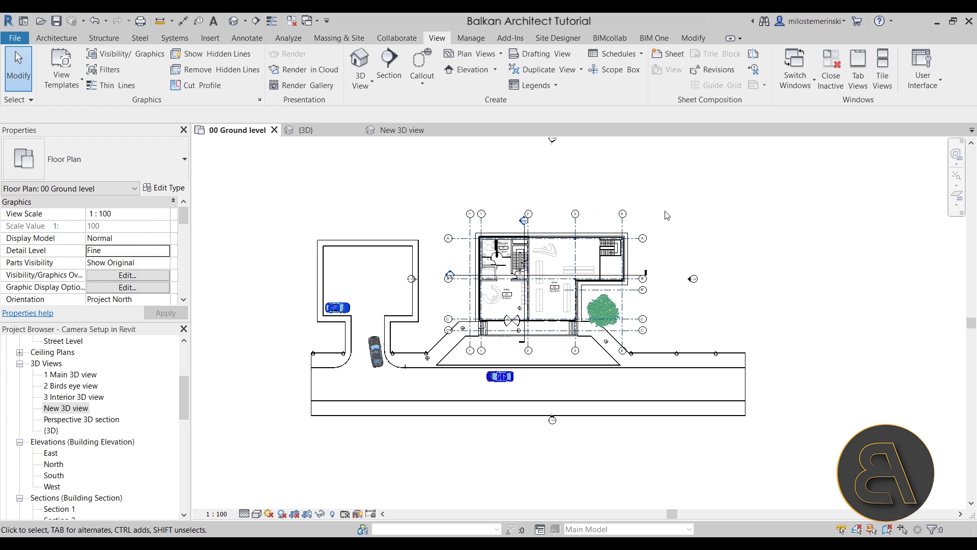
{"action": "left_click", "coordinate": [389, 130]}
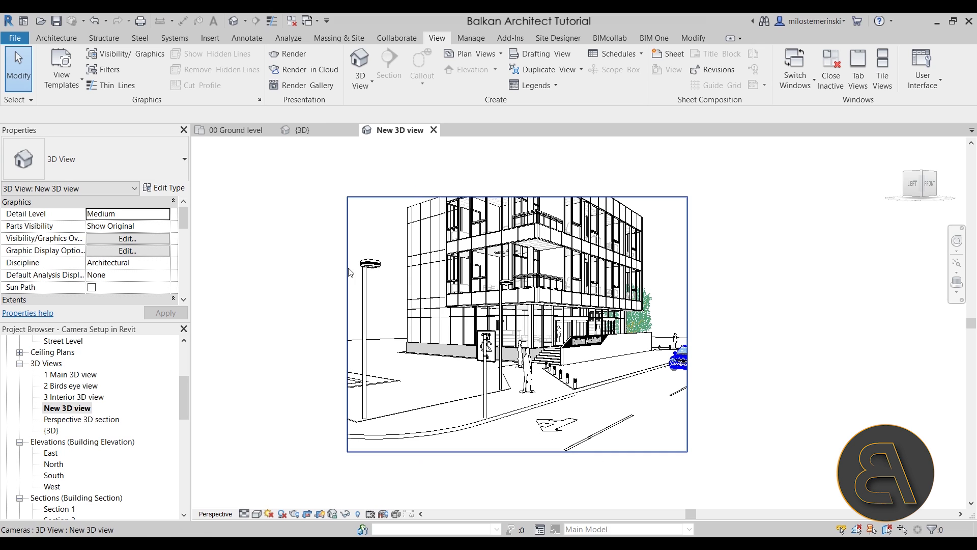
{"action": "left_click", "coordinate": [361, 197]}
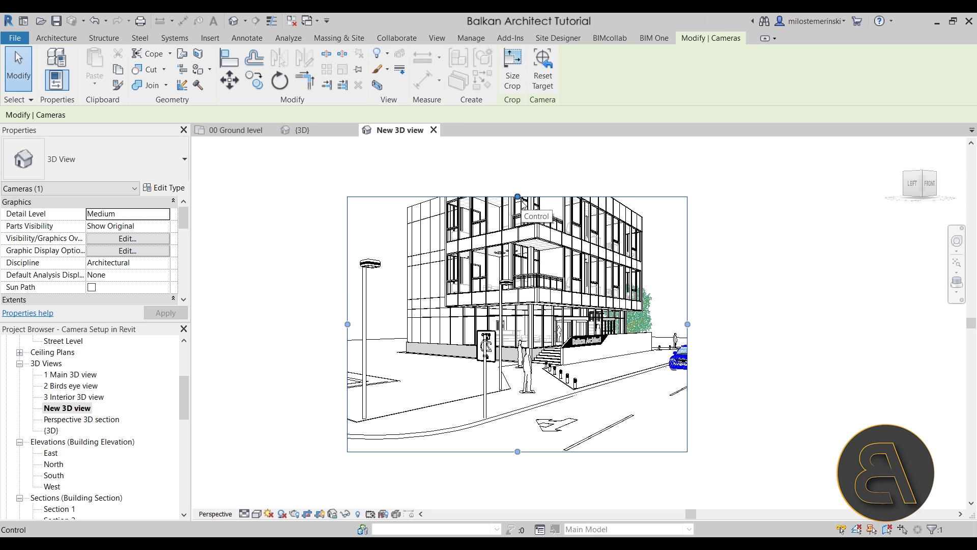
{"action": "left_click", "coordinate": [248, 134]}
{"action": "scroll", "coordinate": [415, 445], "scroll_direction": "down", "scroll_amount": 2}
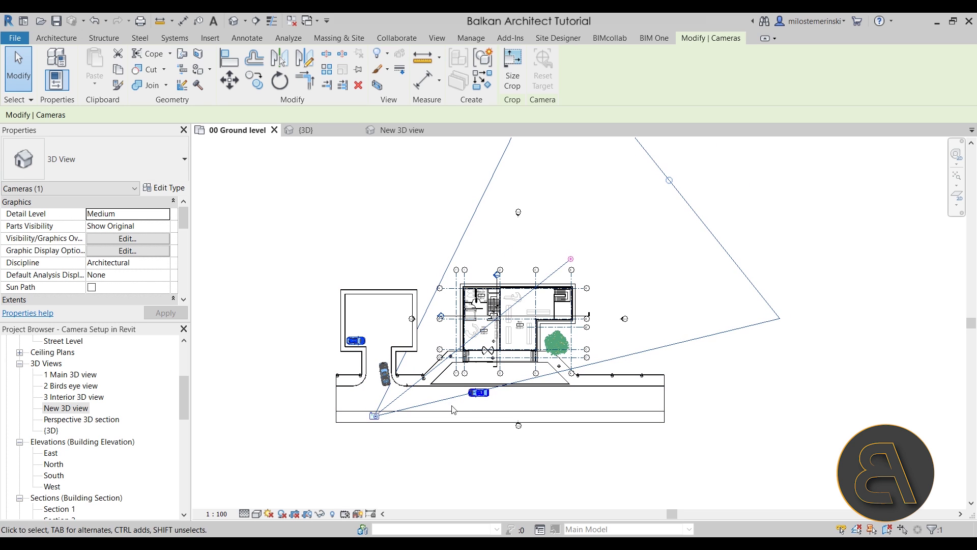
Step: Compare the blue car's position in the plan's camera cone with how New 3D view crops it
{"action": "scroll", "coordinate": [481, 405], "scroll_direction": "up", "scroll_amount": 3}
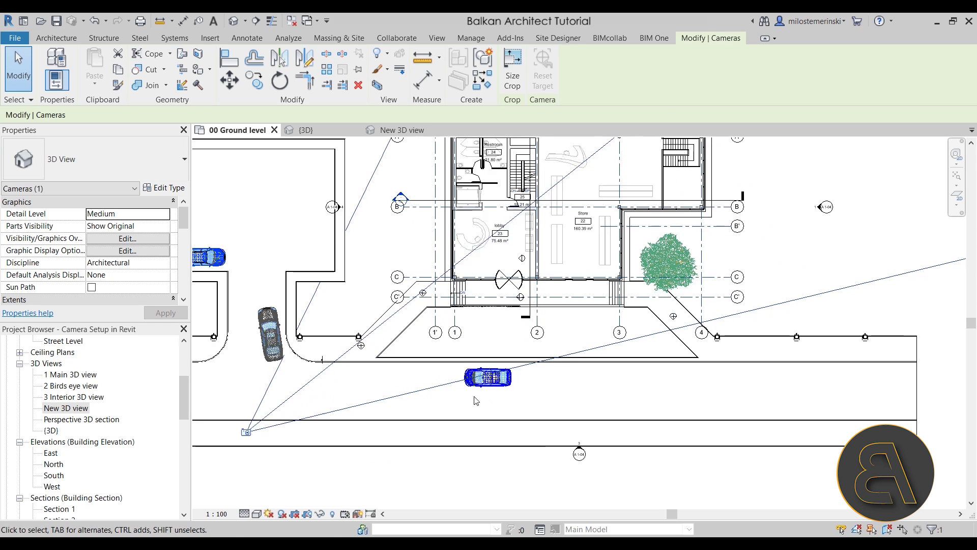
{"action": "double_click", "coordinate": [473, 377]}
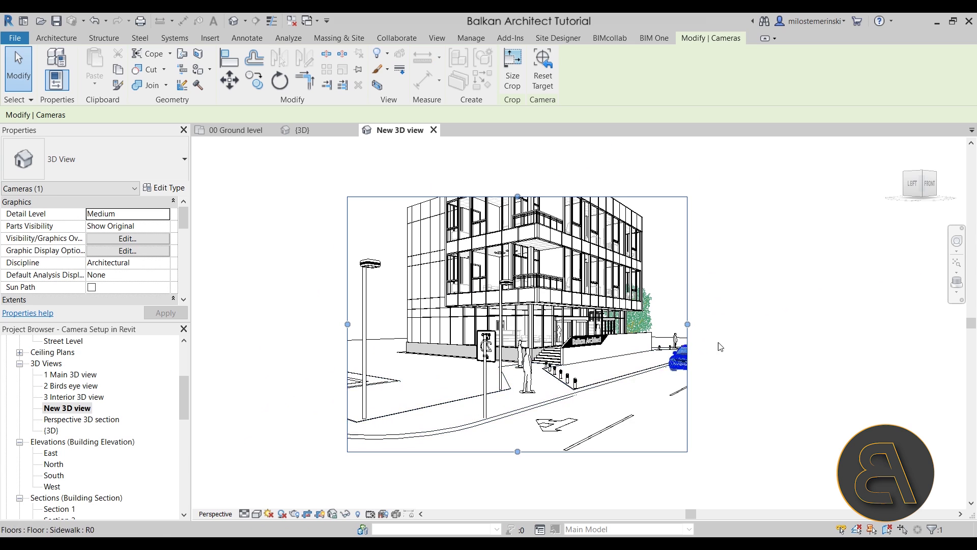
{"action": "scroll", "coordinate": [684, 340], "scroll_direction": "up", "scroll_amount": 2}
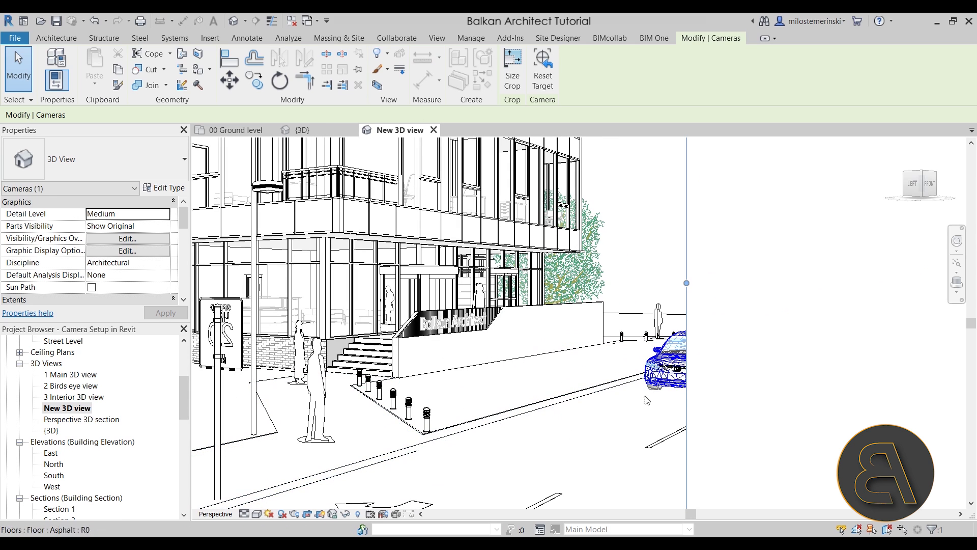
{"action": "scroll", "coordinate": [678, 386], "scroll_direction": "down", "scroll_amount": 2}
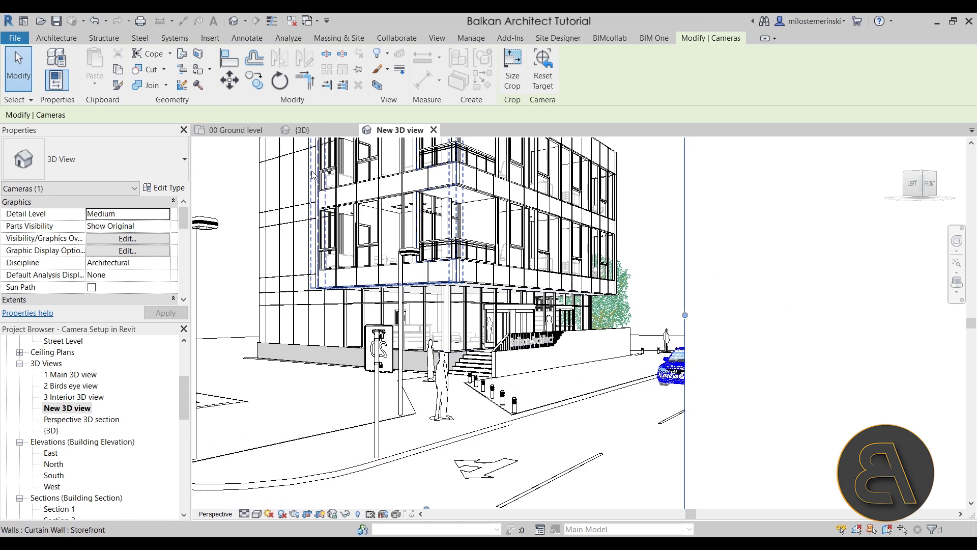
Step: In the 00 Ground level plan, move the camera's target point slightly south, beside the upper head of grid line 4
{"action": "left_click", "coordinate": [237, 129]}
{"action": "scroll", "coordinate": [371, 435], "scroll_direction": "down", "scroll_amount": 2}
{"action": "scroll", "coordinate": [371, 435], "scroll_direction": "down", "scroll_amount": 1}
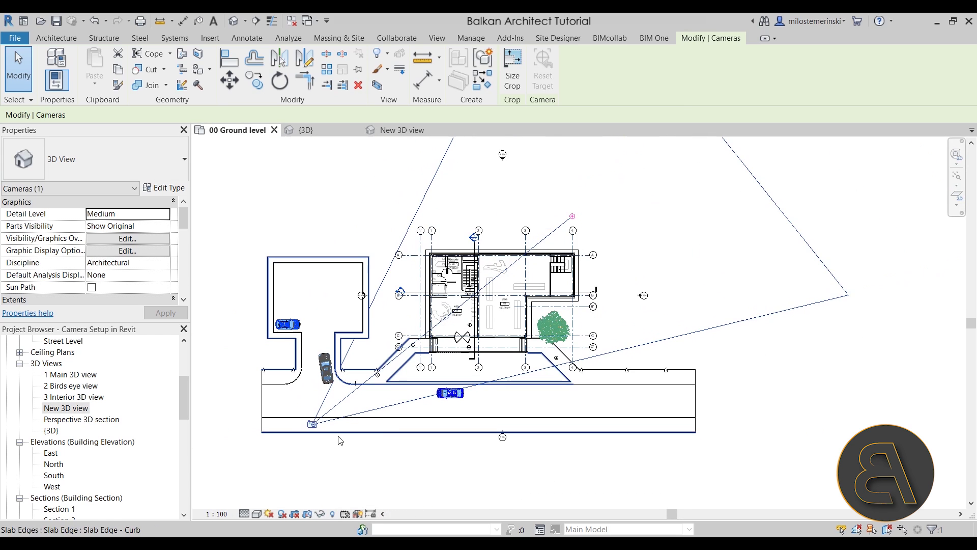
{"action": "left_click_drag", "start_coordinate": [572, 216], "coordinate": [584, 265]}
{"action": "left_click_drag", "start_coordinate": [561, 225], "coordinate": [558, 235]}
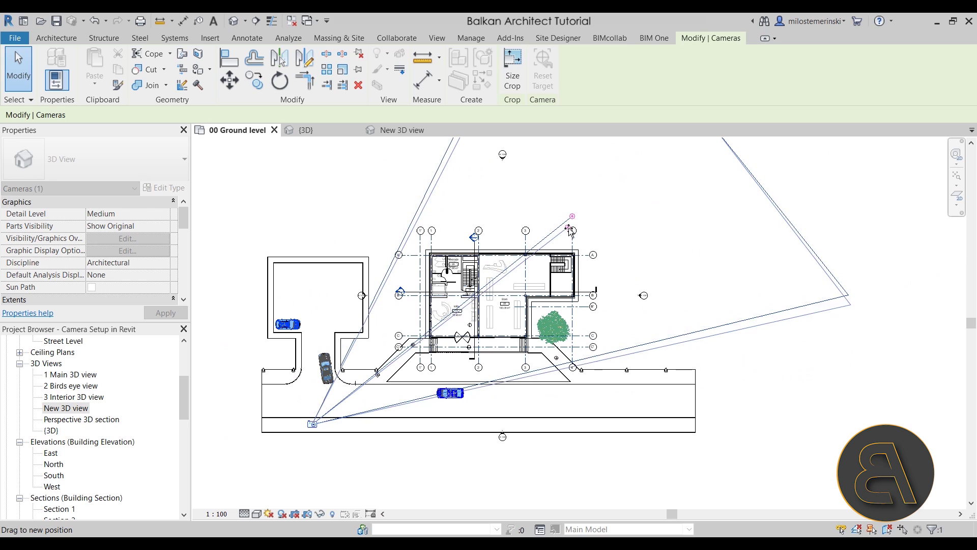
{"action": "scroll", "coordinate": [451, 164], "scroll_direction": "down", "scroll_amount": 2}
{"action": "mouse_move", "coordinate": [331, 391]}
{"action": "left_mouse_down"}
{"action": "mouse_move", "coordinate": [336, 402]}
{"action": "mouse_move", "coordinate": [329, 392]}
{"action": "left_mouse_up"}
{"action": "scroll", "coordinate": [402, 437], "scroll_direction": "down", "scroll_amount": 2}
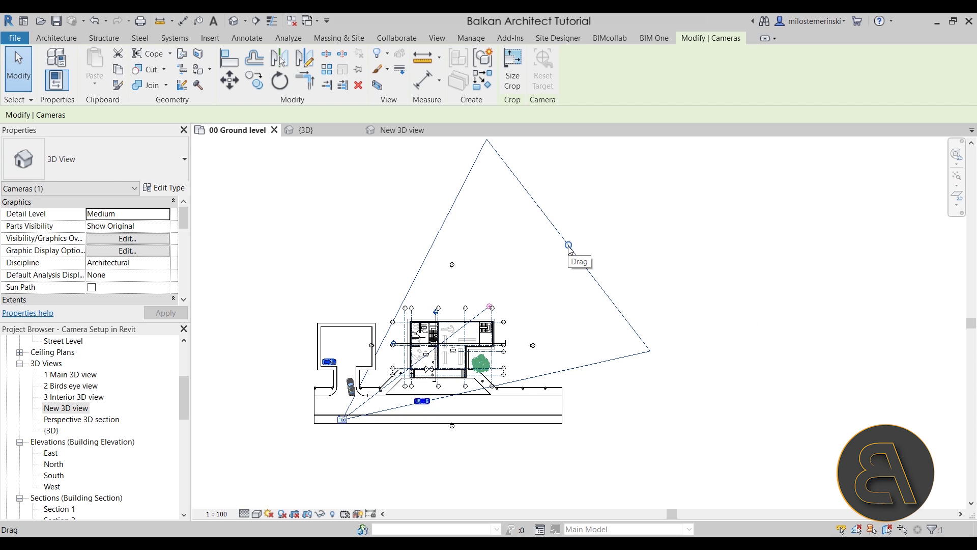
Step: Pull the camera's far clip back to the building's front southwest part and check the effect in New 3D view
{"action": "left_click_drag", "start_coordinate": [569, 246], "coordinate": [414, 364]}
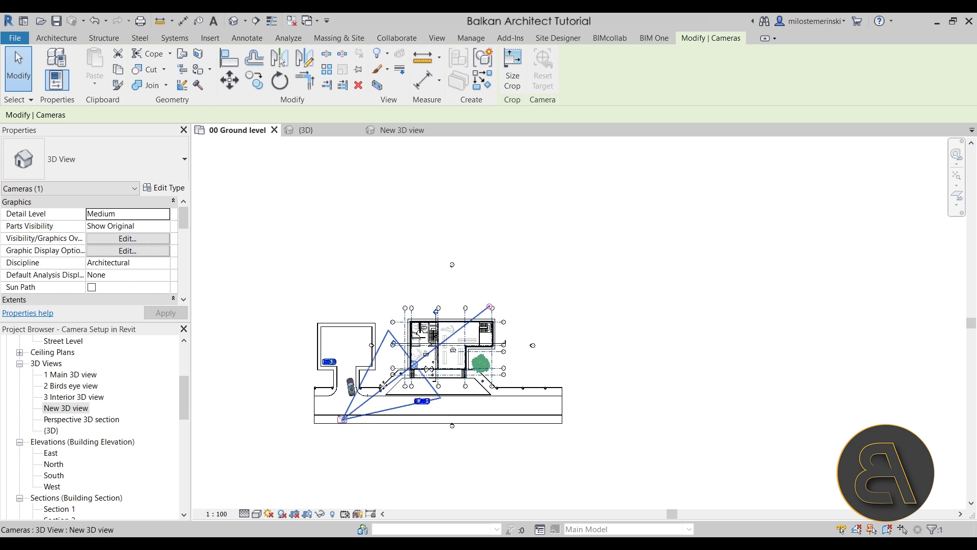
{"action": "left_click", "coordinate": [382, 130]}
{"action": "scroll", "coordinate": [504, 239], "scroll_direction": "up", "scroll_amount": 2}
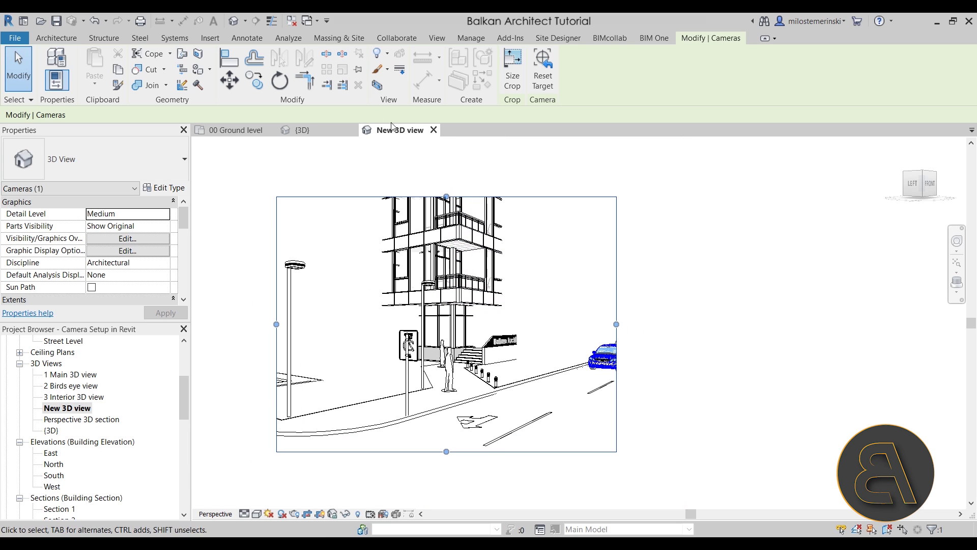
{"action": "left_click", "coordinate": [236, 129]}
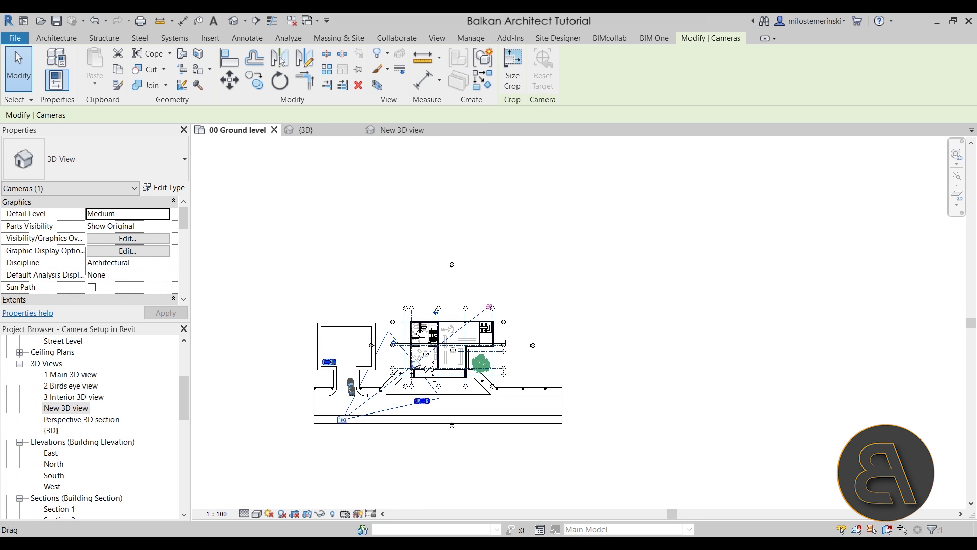
Step: In the 00 Ground level plan, extend the camera's far clip past the building's northeast corner to about 6412 and return to New 3D view
{"action": "scroll", "coordinate": [423, 358], "scroll_direction": "up", "scroll_amount": 2}
{"action": "mouse_move", "coordinate": [520, 279]}
{"action": "left_mouse_down"}
{"action": "mouse_move", "coordinate": [531, 288]}
{"action": "mouse_move", "coordinate": [538, 280]}
{"action": "left_mouse_up"}
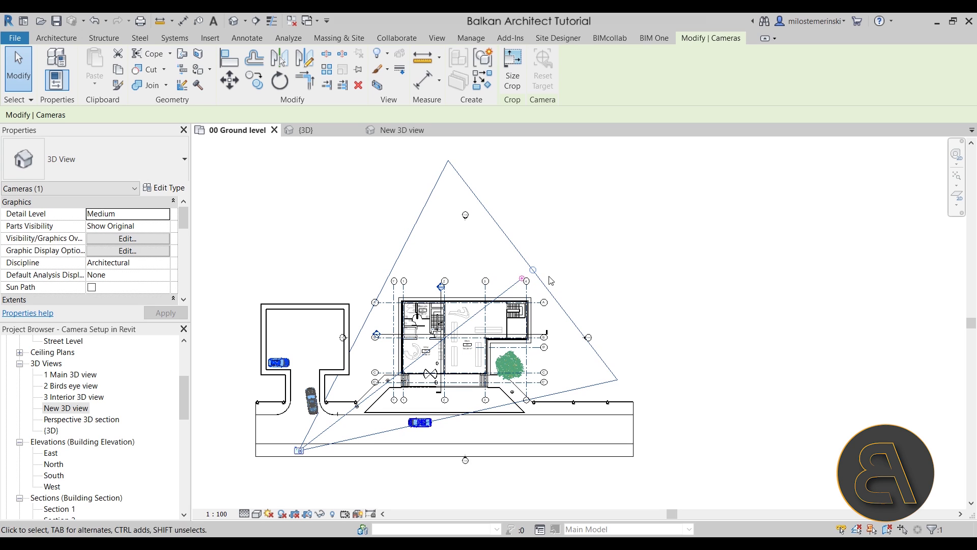
{"action": "left_click_drag", "start_coordinate": [533, 270], "coordinate": [546, 260]}
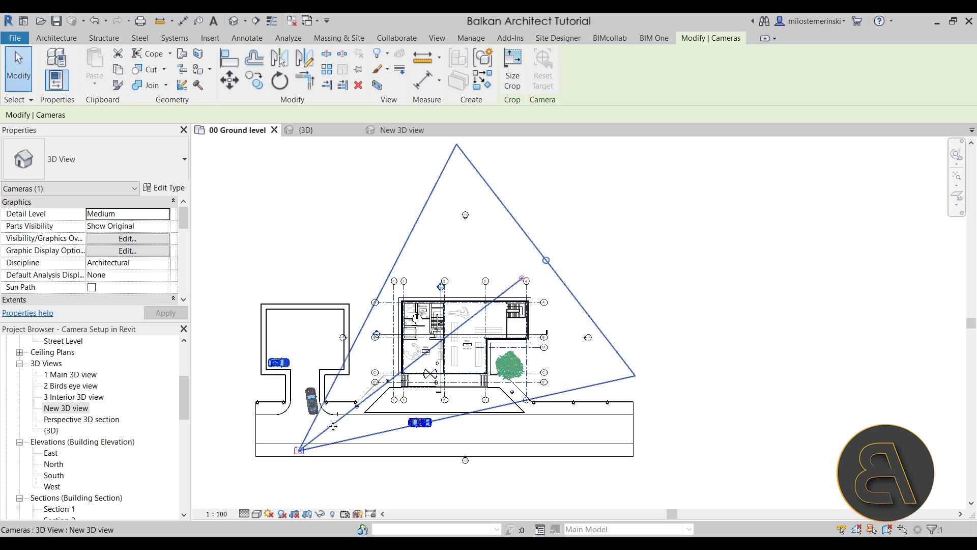
{"action": "left_click", "coordinate": [402, 130]}
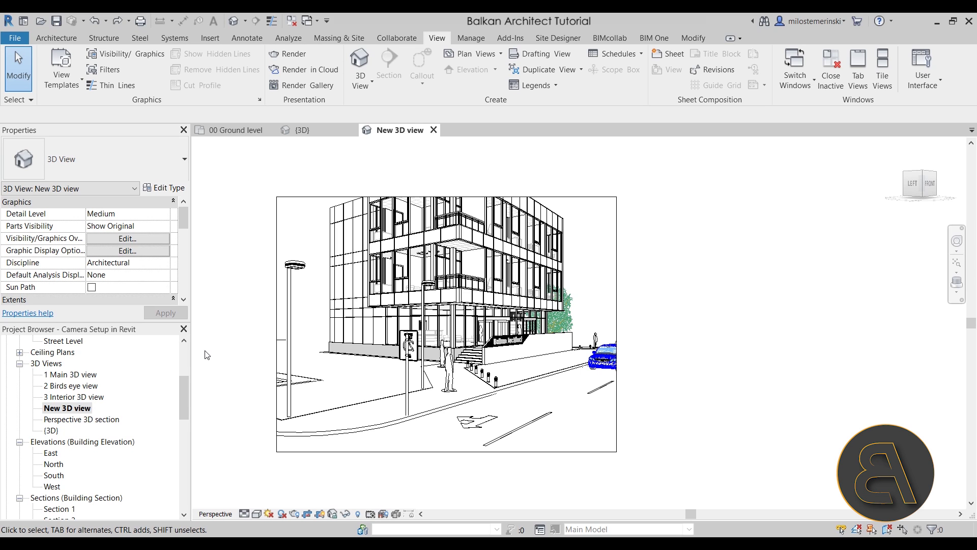
Step: Review the available 3D view types and the projection mode options of New 3D view
{"action": "left_click", "coordinate": [246, 21]}
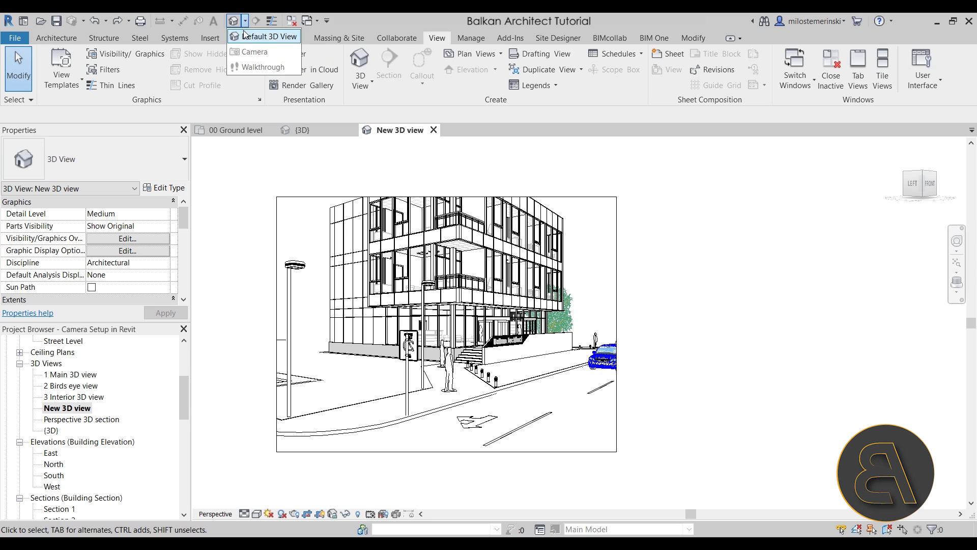
{"action": "left_click", "coordinate": [221, 214]}
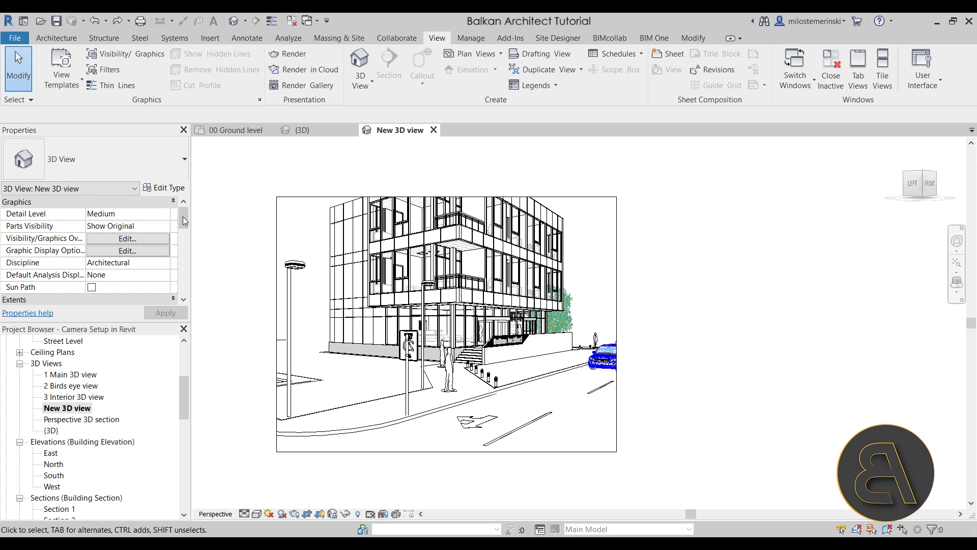
{"action": "left_click_drag", "start_coordinate": [185, 216], "coordinate": [181, 251]}
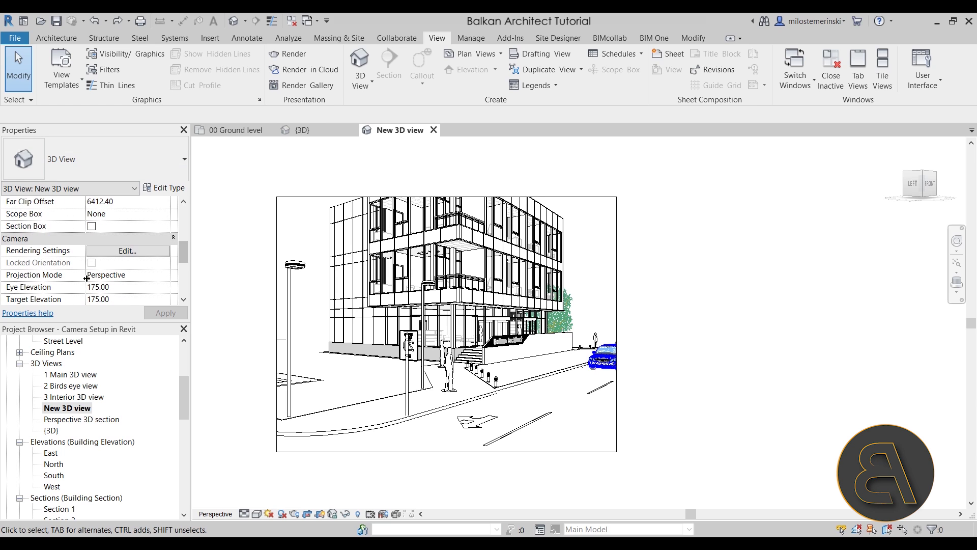
{"action": "left_click", "coordinate": [168, 280]}
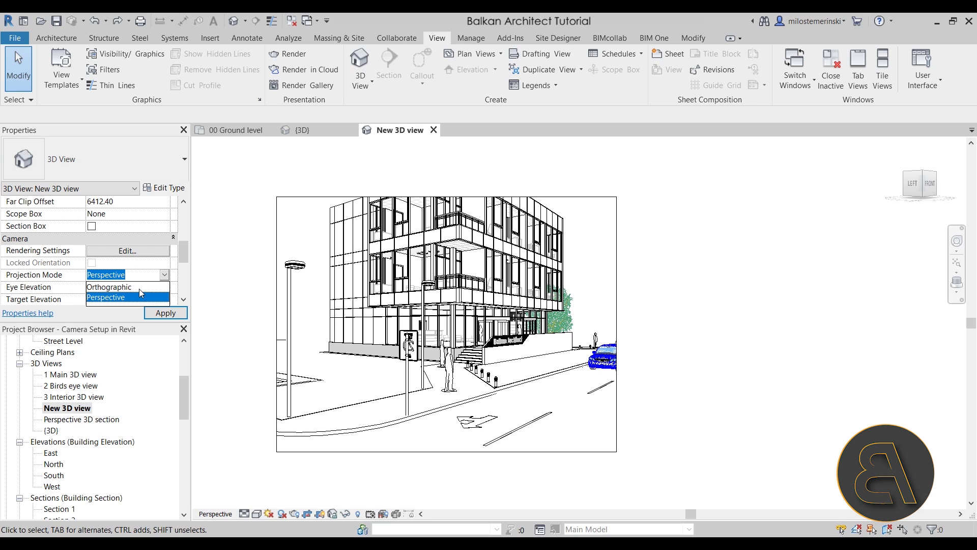
{"action": "left_click", "coordinate": [165, 275]}
{"action": "left_click", "coordinate": [166, 276]}
{"action": "left_click", "coordinate": [165, 276]}
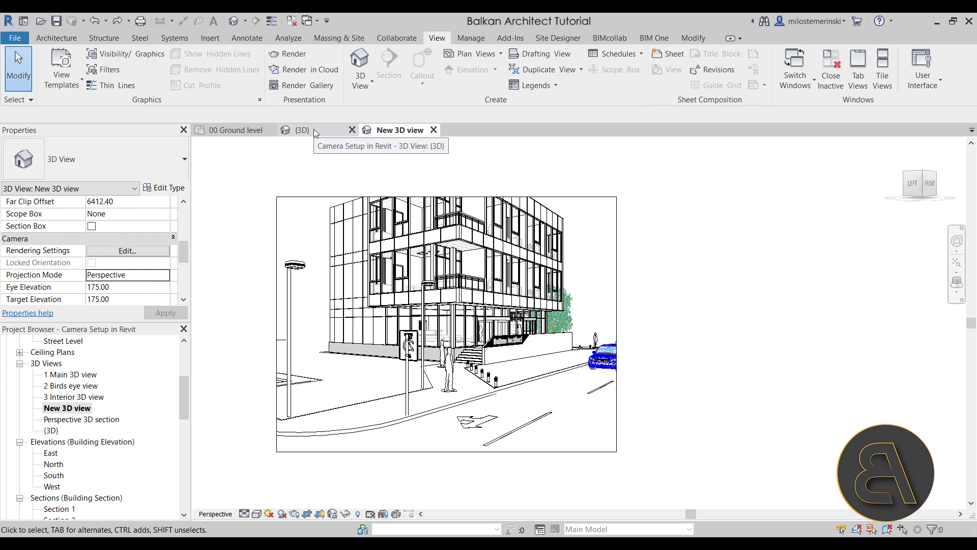
Step: Open the default {3D} view, inspect its projection mode options and compare them with New 3D view
{"action": "left_click", "coordinate": [234, 21]}
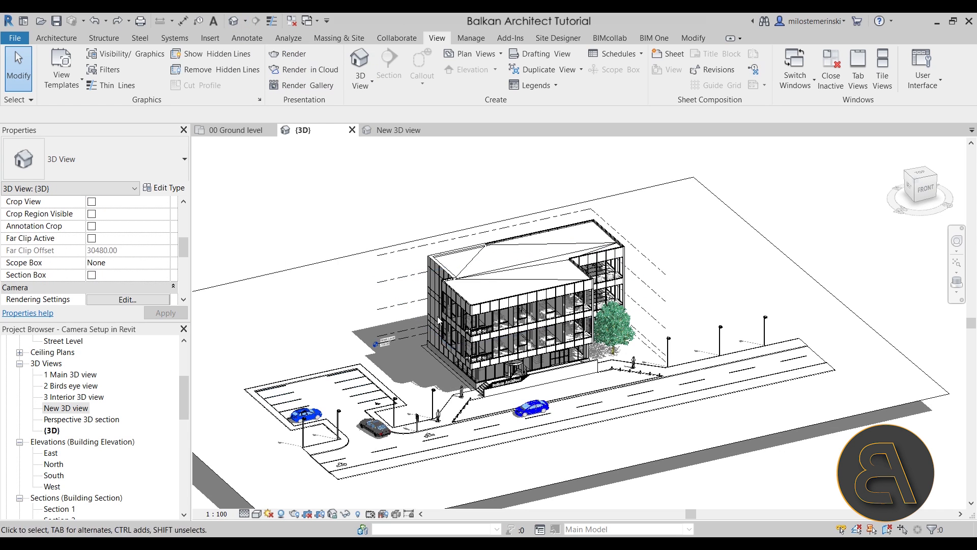
{"action": "middle_click_drag", "start_coordinate": [368, 327], "coordinate": [355, 325]}
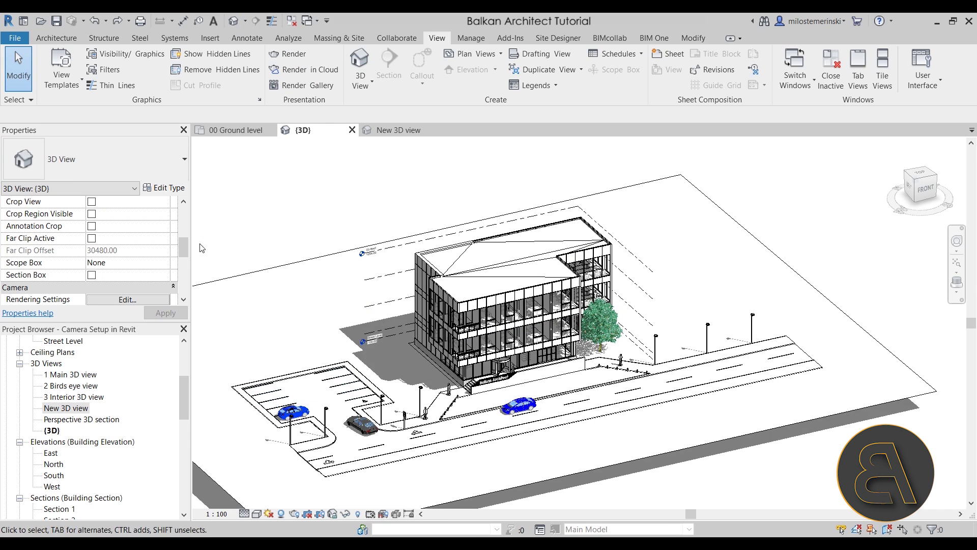
{"action": "scroll", "coordinate": [184, 209], "scroll_direction": "up", "scroll_amount": 3}
{"action": "left_click_drag", "start_coordinate": [184, 209], "coordinate": [185, 258]}
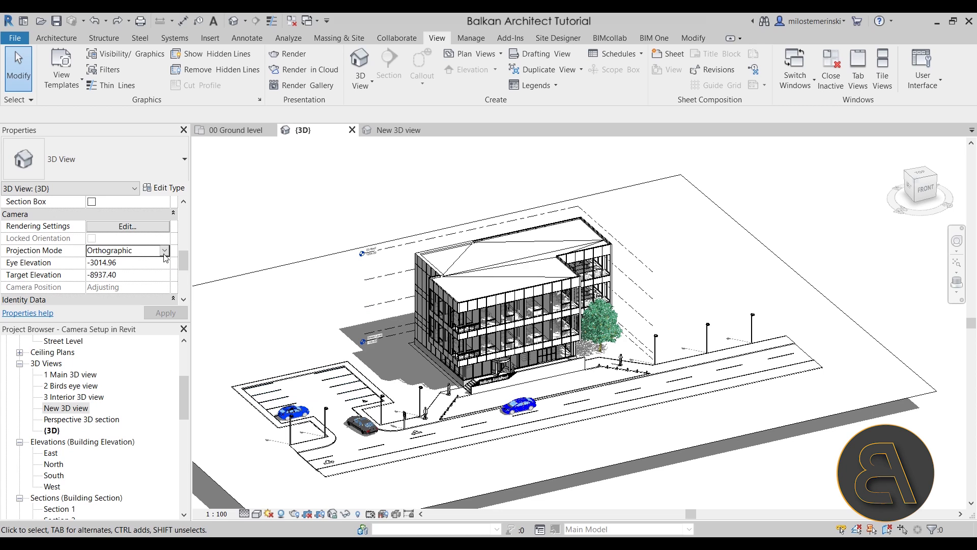
{"action": "middle_click_drag", "start_coordinate": [301, 331], "coordinate": [299, 318]}
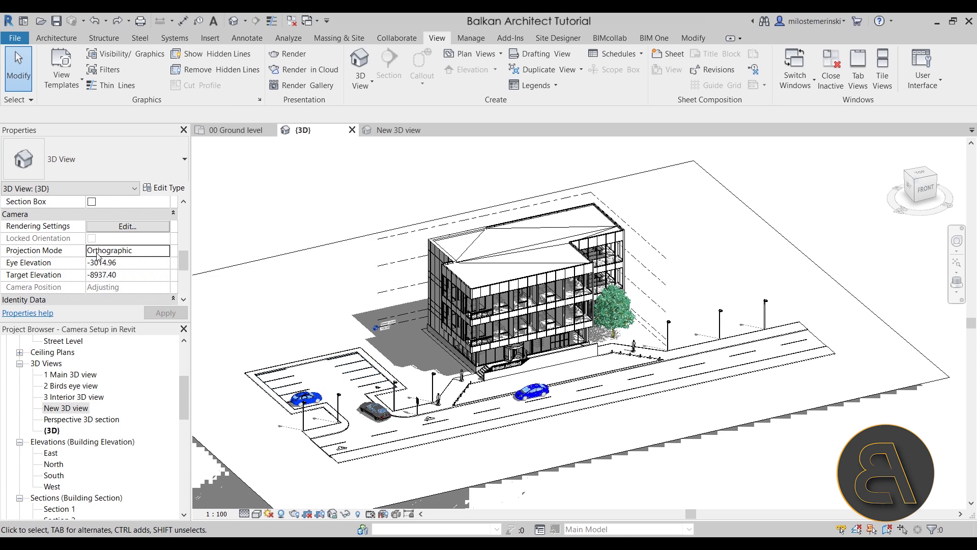
{"action": "left_click", "coordinate": [166, 256]}
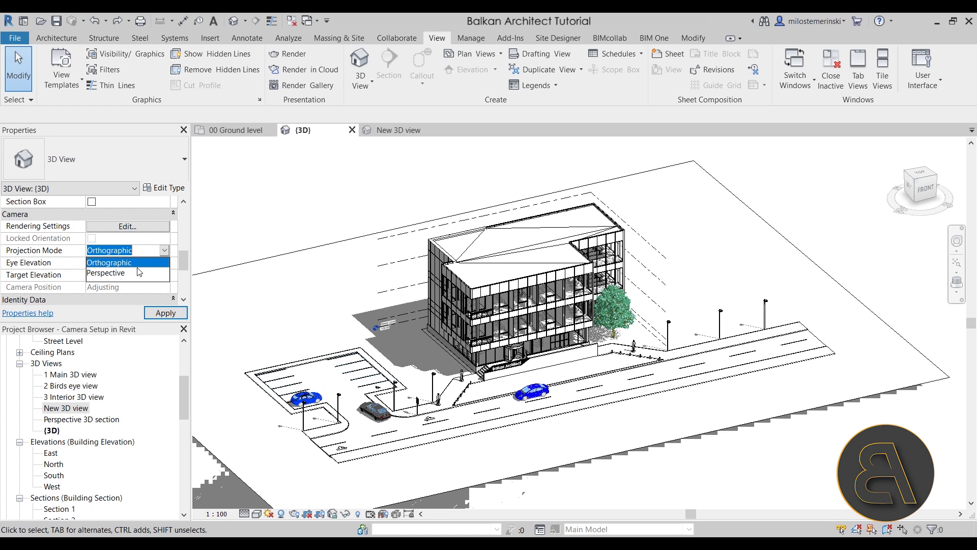
{"action": "left_click", "coordinate": [163, 262]}
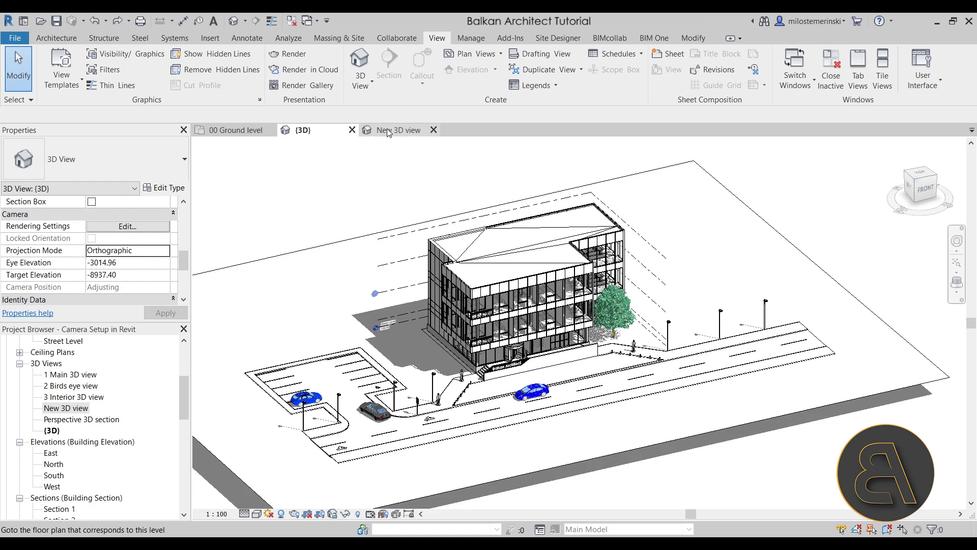
{"action": "left_click", "coordinate": [387, 128]}
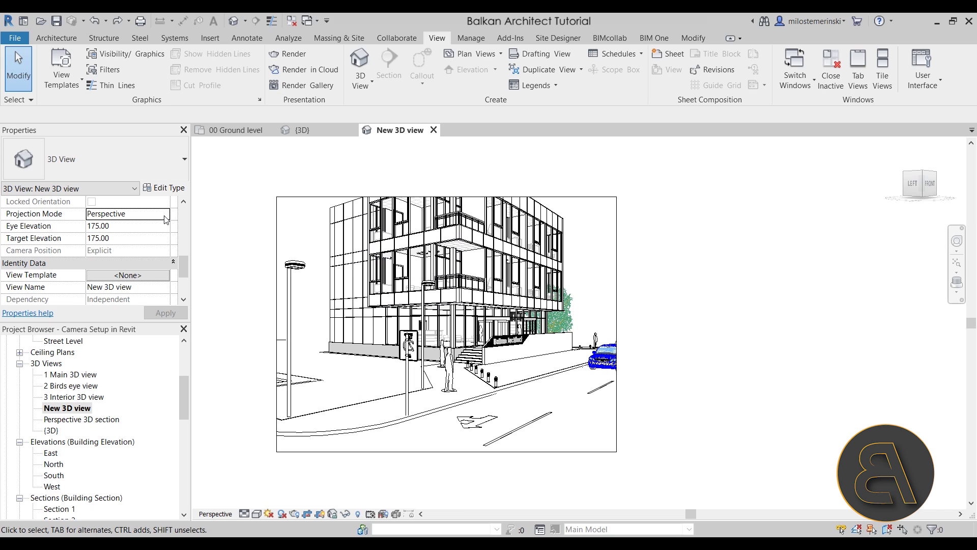
Step: Switch the {3D} view's projection mode to Perspective and bring the whole site into view
{"action": "left_click", "coordinate": [305, 129]}
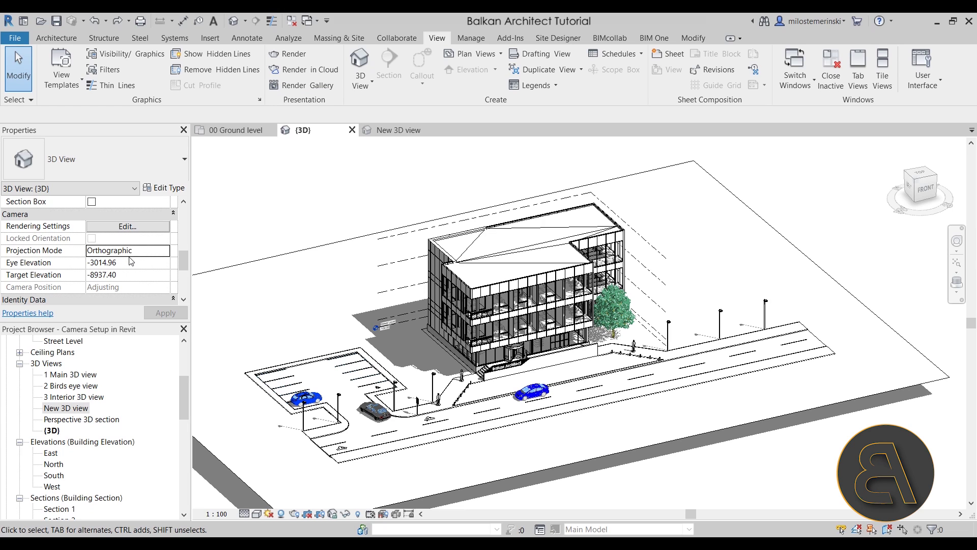
{"action": "left_click", "coordinate": [165, 256]}
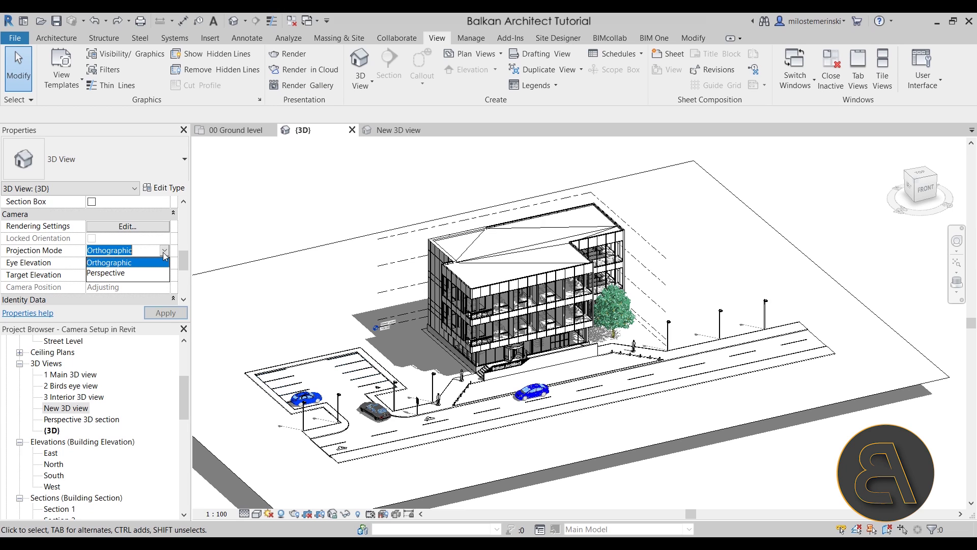
{"action": "left_click", "coordinate": [120, 274]}
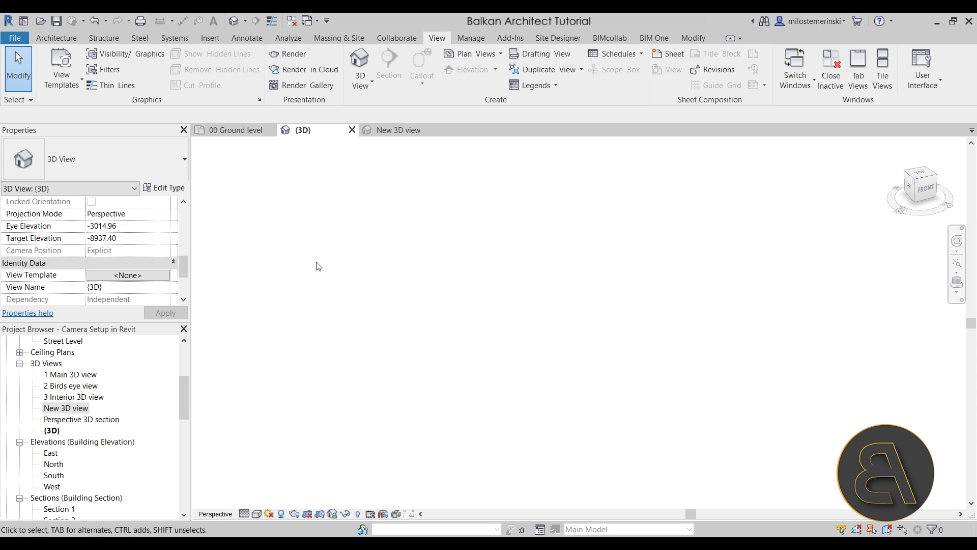
{"action": "scroll", "coordinate": [521, 318], "scroll_direction": "down", "scroll_amount": 6}
{"action": "scroll", "coordinate": [620, 256], "scroll_direction": "down", "scroll_amount": 8}
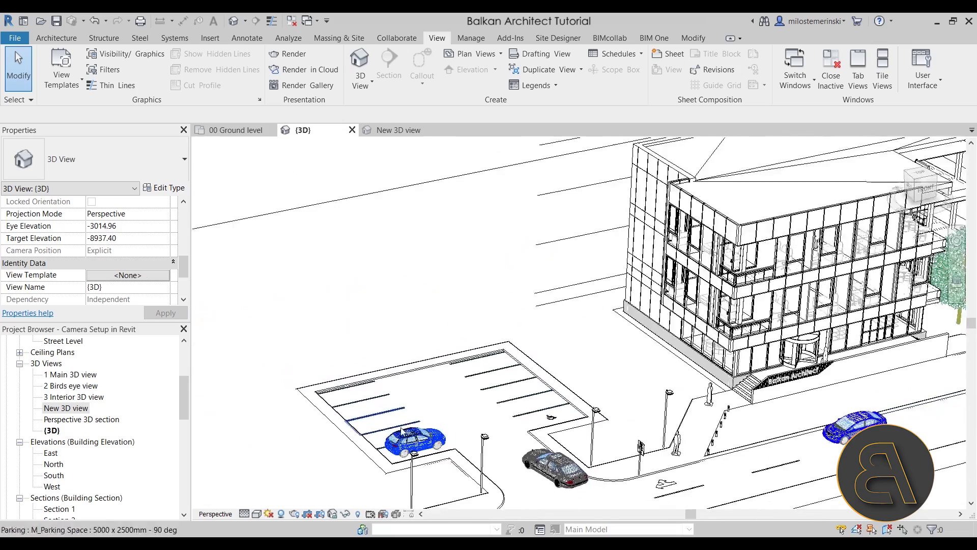
{"action": "scroll", "coordinate": [502, 365], "scroll_direction": "down", "scroll_amount": 5}
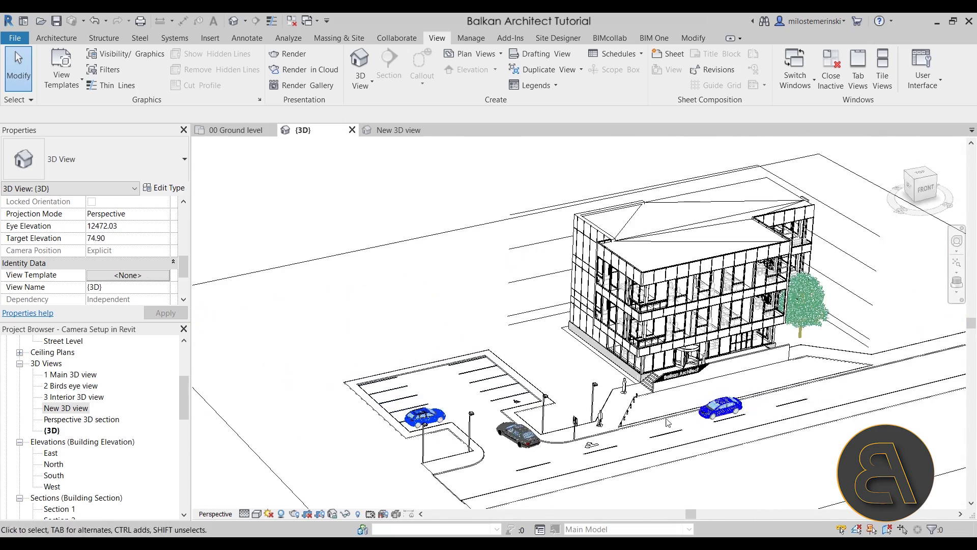
{"action": "scroll", "coordinate": [668, 422], "scroll_direction": "down", "scroll_amount": 5}
{"action": "scroll", "coordinate": [658, 436], "scroll_direction": "down", "scroll_amount": 4}
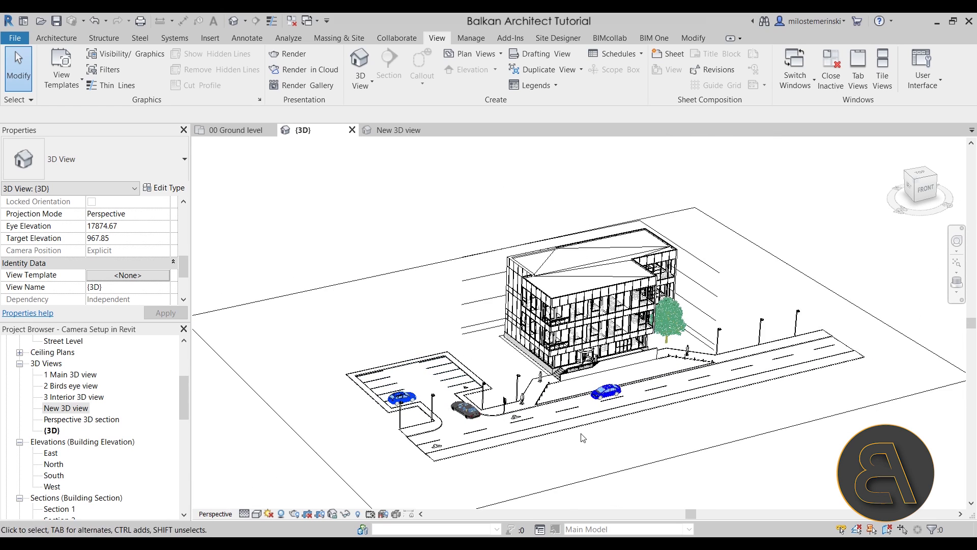
{"action": "scroll", "coordinate": [583, 438], "scroll_direction": "down", "scroll_amount": 3}
{"action": "scroll", "coordinate": [574, 414], "scroll_direction": "down", "scroll_amount": 2}
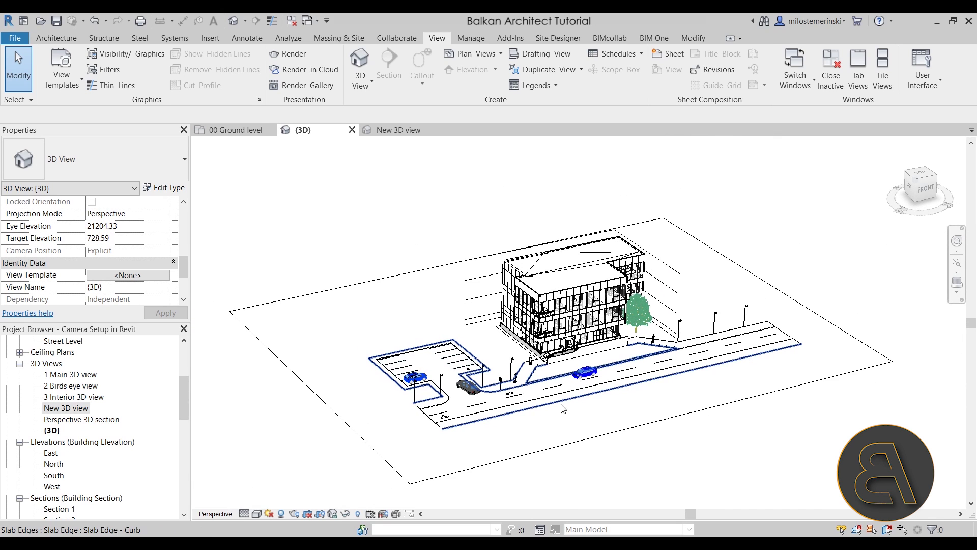
{"action": "scroll", "coordinate": [135, 253], "scroll_direction": "up", "scroll_amount": 2}
{"action": "scroll", "coordinate": [133, 257], "scroll_direction": "up", "scroll_amount": 2}
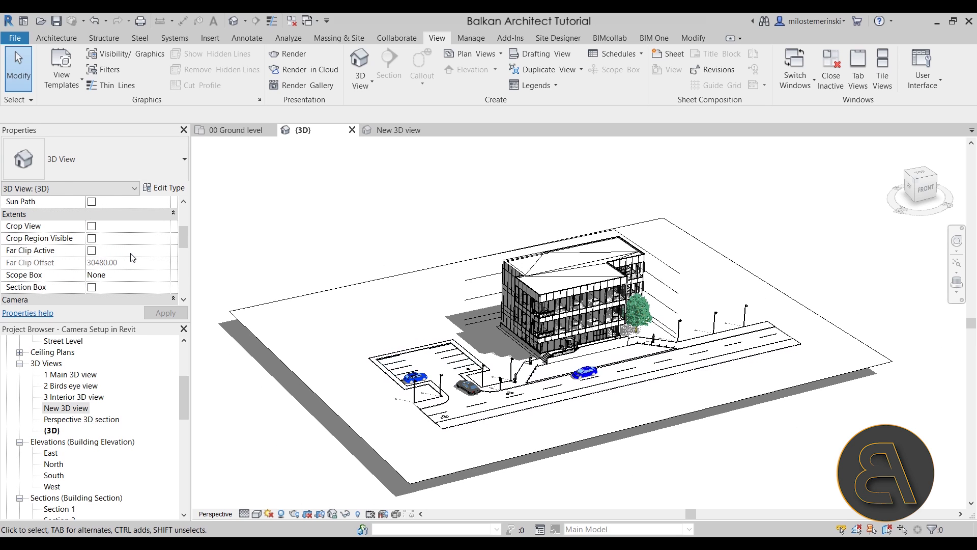
Step: Turn on Crop View and Crop Region Visible for the {3D} view and select its crop boundary
{"action": "left_click", "coordinate": [92, 226]}
{"action": "left_click", "coordinate": [91, 238]}
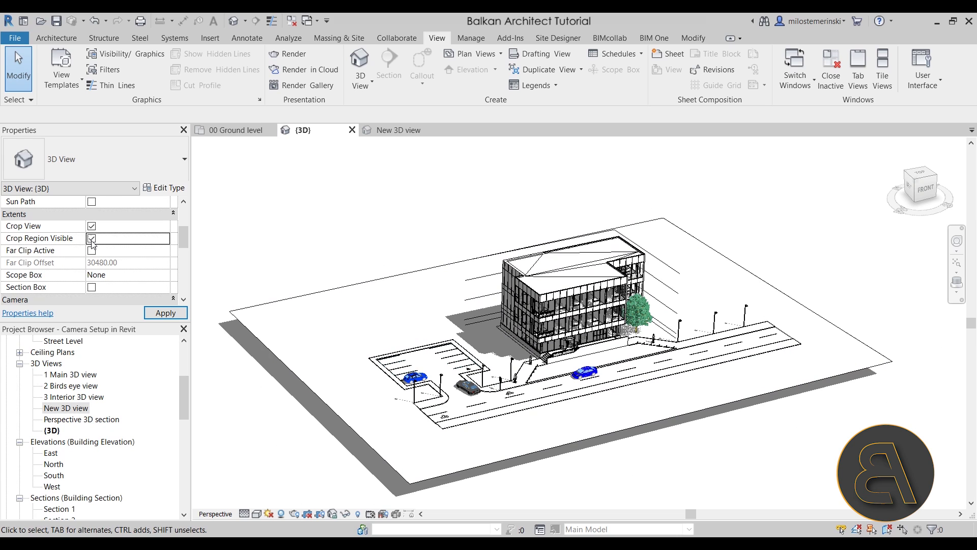
{"action": "left_click", "coordinate": [165, 312]}
{"action": "left_click", "coordinate": [479, 261]}
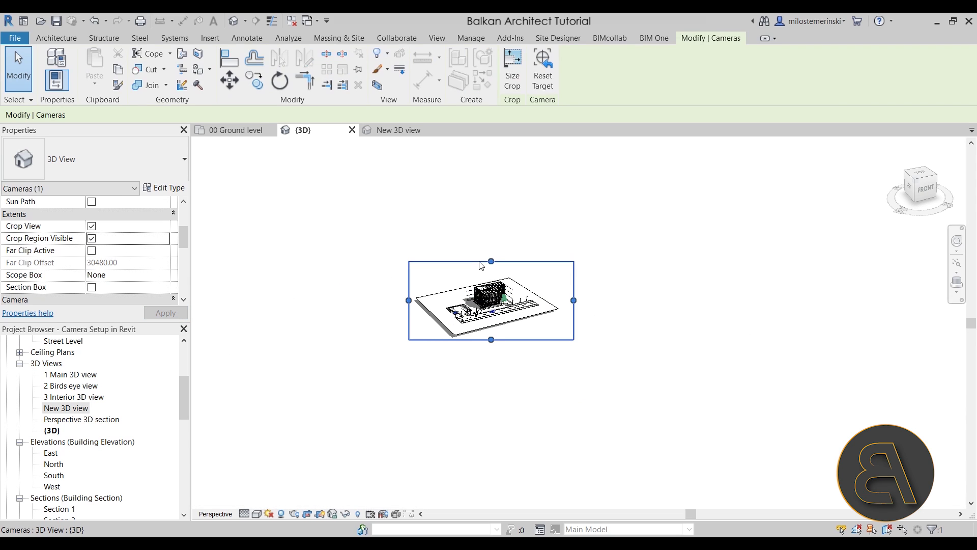
Step: Examine the {3D} view's camera position, target and cone in the 00 Ground level plan
{"action": "left_click", "coordinate": [229, 131]}
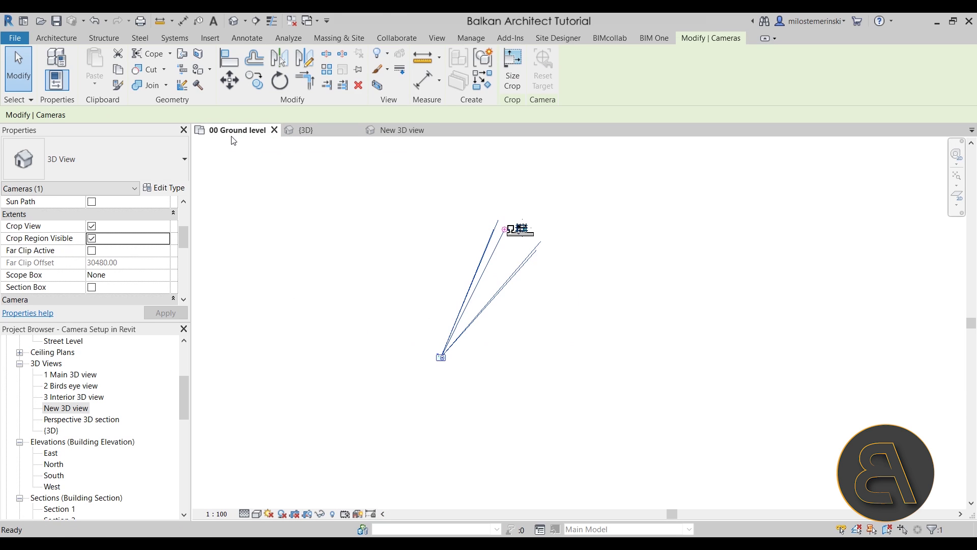
{"action": "scroll", "coordinate": [546, 240], "scroll_direction": "up", "scroll_amount": 1}
{"action": "scroll", "coordinate": [546, 240], "scroll_direction": "up", "scroll_amount": 5}
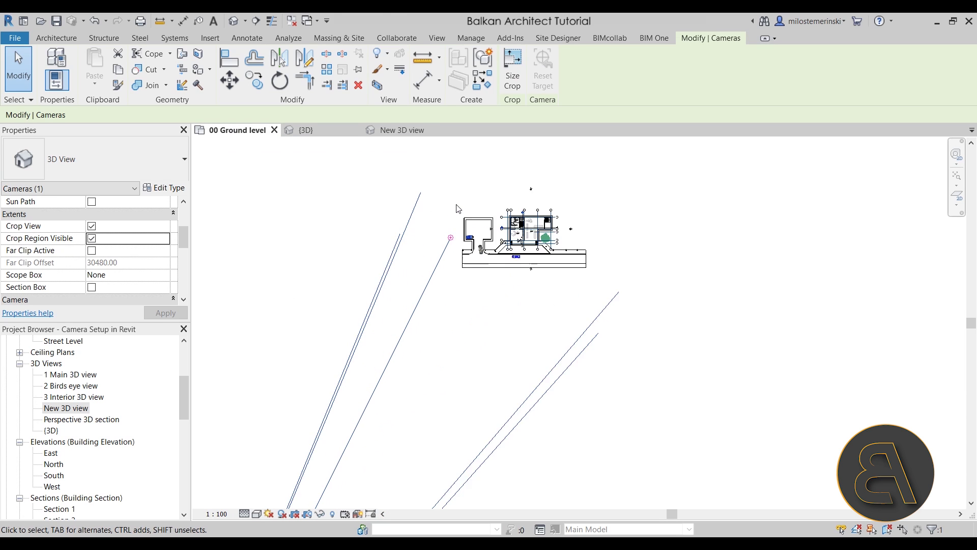
{"action": "scroll", "coordinate": [565, 212], "scroll_direction": "down", "scroll_amount": 3}
{"action": "scroll", "coordinate": [572, 337], "scroll_direction": "down", "scroll_amount": 2}
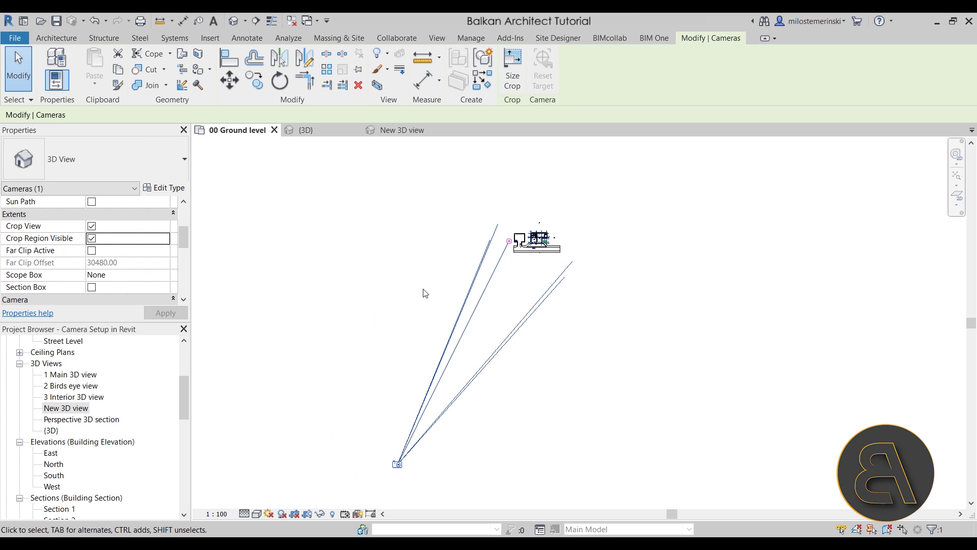
Step: Undo the crop and perspective changes in the {3D} view, then go back to New 3D view
{"action": "left_click", "coordinate": [328, 131]}
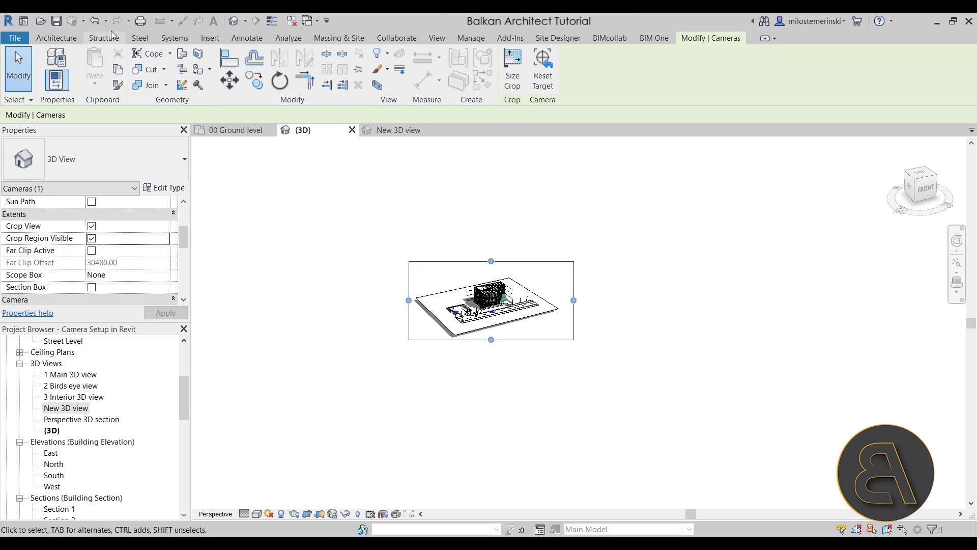
{"action": "left_click", "coordinate": [91, 24]}
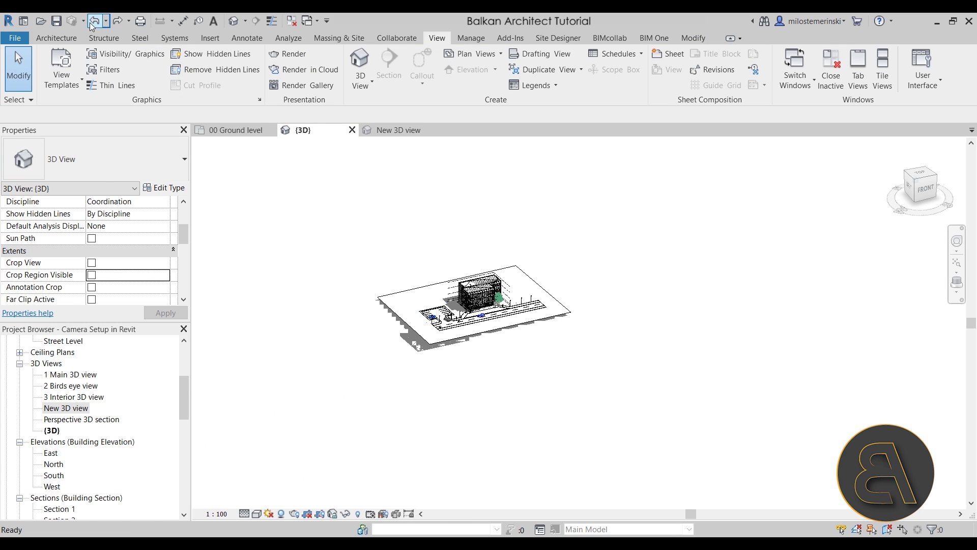
{"action": "scroll", "coordinate": [132, 261], "scroll_direction": "up", "scroll_amount": 3}
{"action": "scroll", "coordinate": [132, 260], "scroll_direction": "down", "scroll_amount": 2}
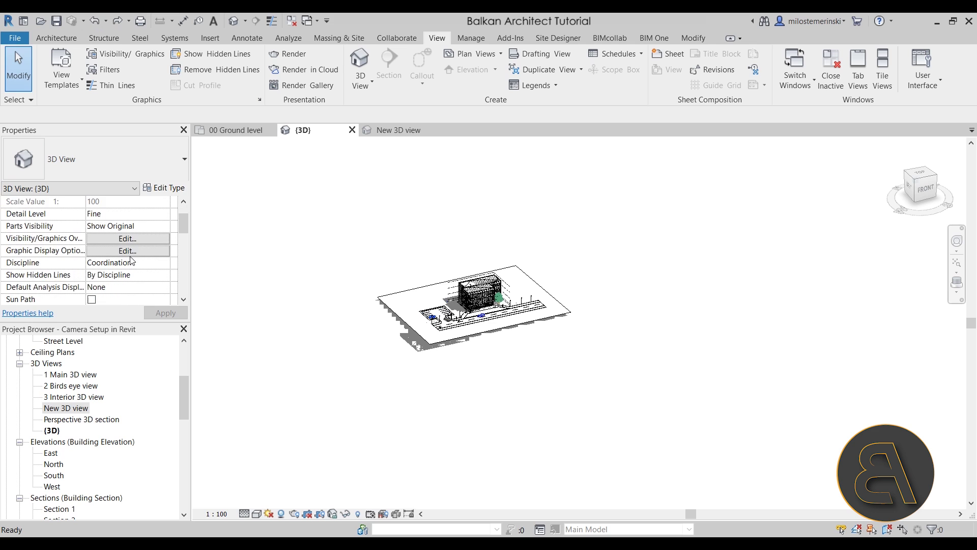
{"action": "scroll", "coordinate": [132, 260], "scroll_direction": "down", "scroll_amount": 6}
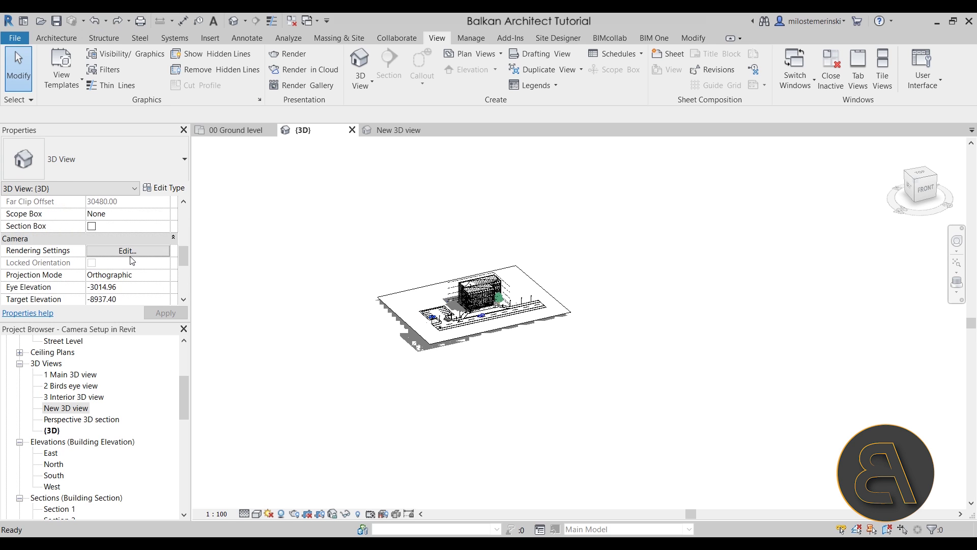
{"action": "left_click", "coordinate": [117, 21]}
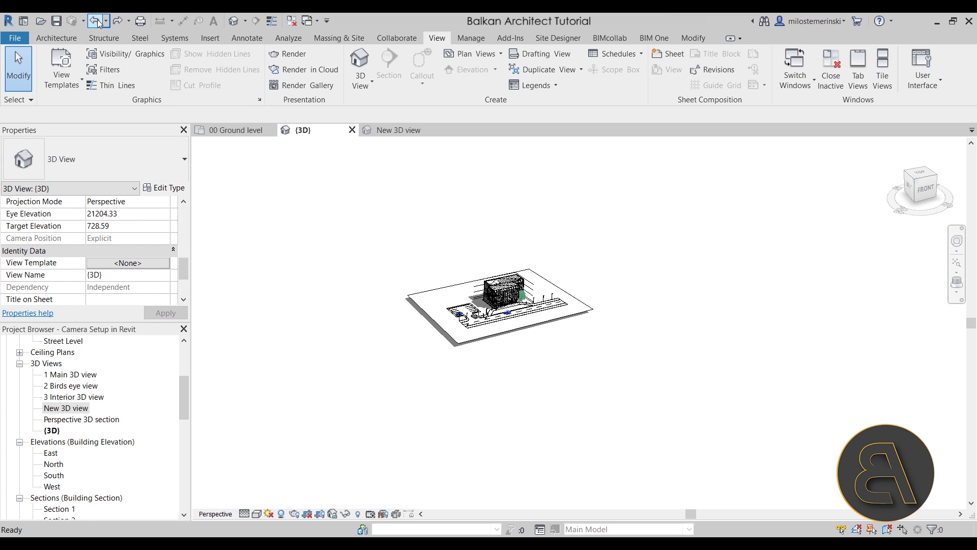
{"action": "left_click", "coordinate": [95, 21]}
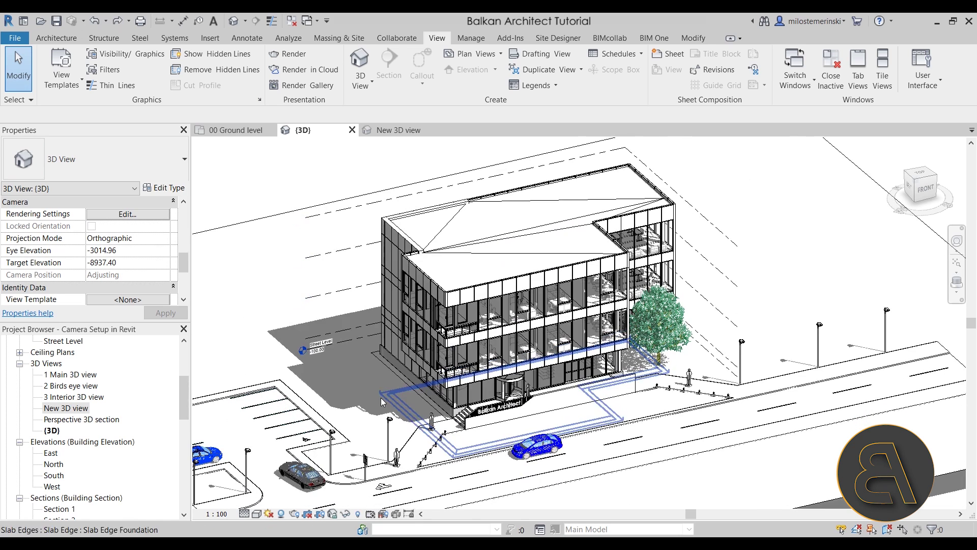
{"action": "left_click", "coordinate": [245, 21]}
{"action": "left_click", "coordinate": [388, 133]}
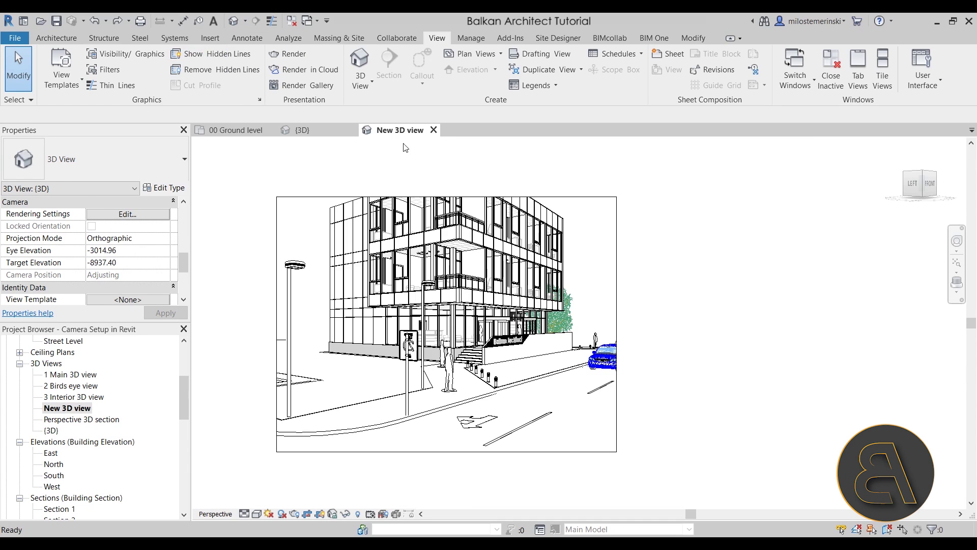
Step: Review New 3D view's extents settings, including Crop View, Crop Region Visible and Far Clip, and select its crop boundary in the view
{"action": "scroll", "coordinate": [351, 370], "scroll_direction": "up", "scroll_amount": 3}
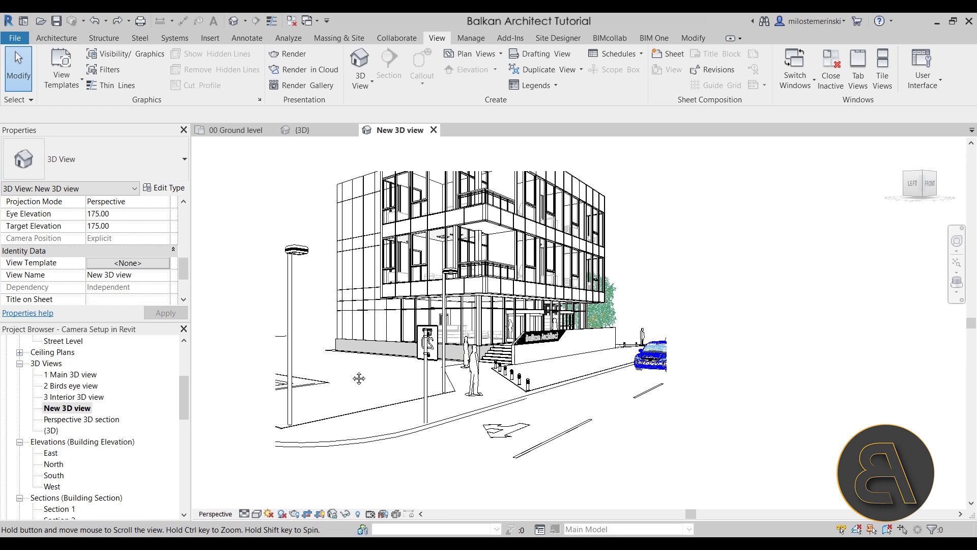
{"action": "scroll", "coordinate": [185, 261], "scroll_direction": "up", "scroll_amount": 1}
{"action": "scroll", "coordinate": [184, 262], "scroll_direction": "up", "scroll_amount": 2}
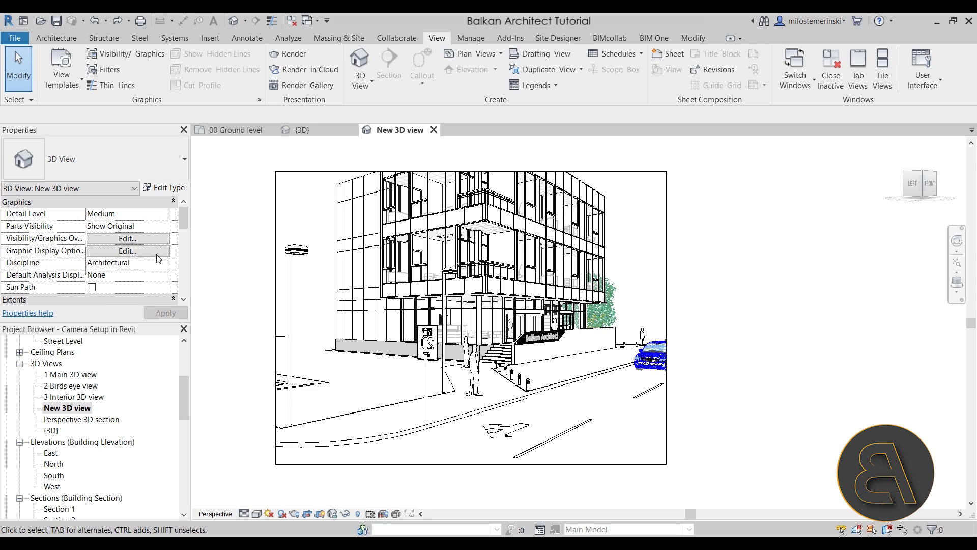
{"action": "left_click_drag", "start_coordinate": [182, 223], "coordinate": [181, 243]}
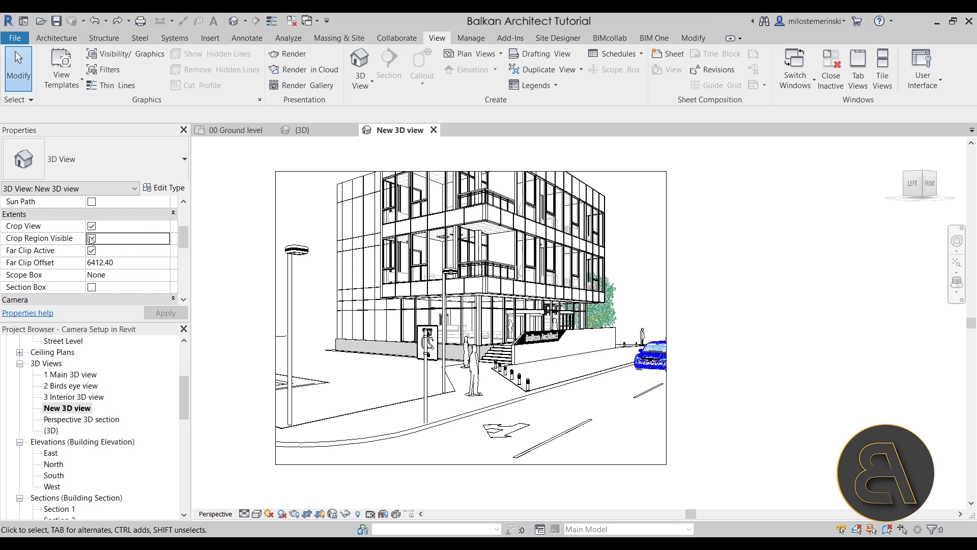
{"action": "left_click", "coordinate": [289, 173]}
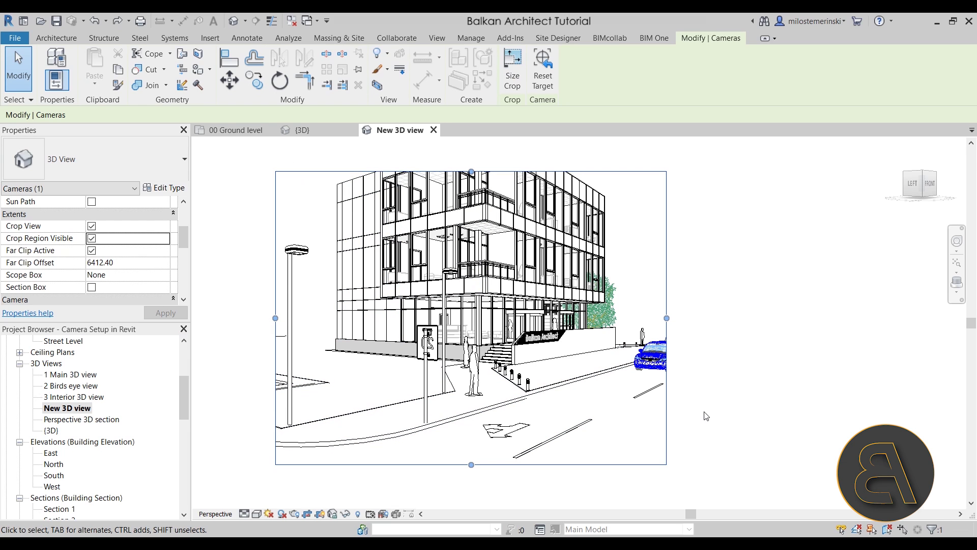
{"action": "left_click", "coordinate": [735, 390]}
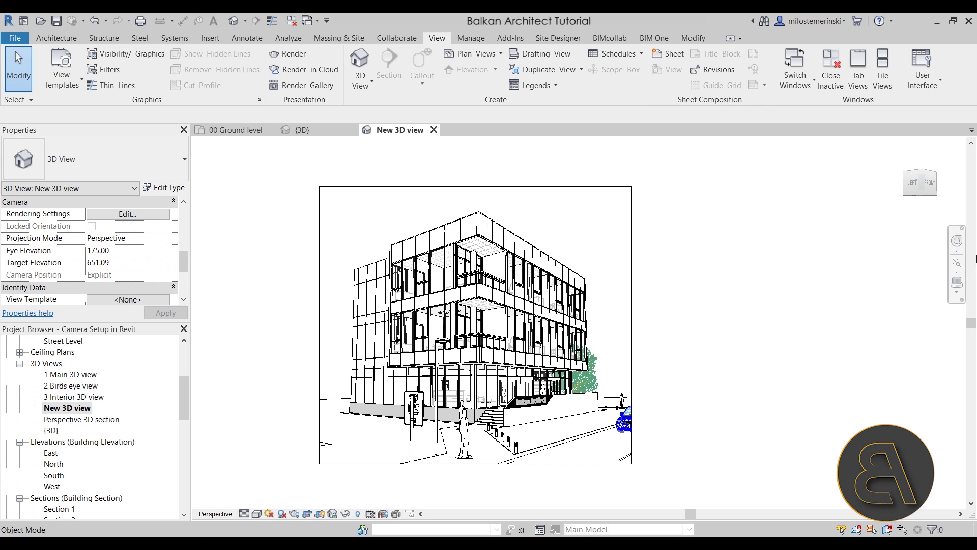
Step: Decrease the camera's focal length slightly in New 3D view with the steering wheel's Increase/Decrease Focal Length option, and close the wheel
{"action": "left_click", "coordinate": [957, 241]}
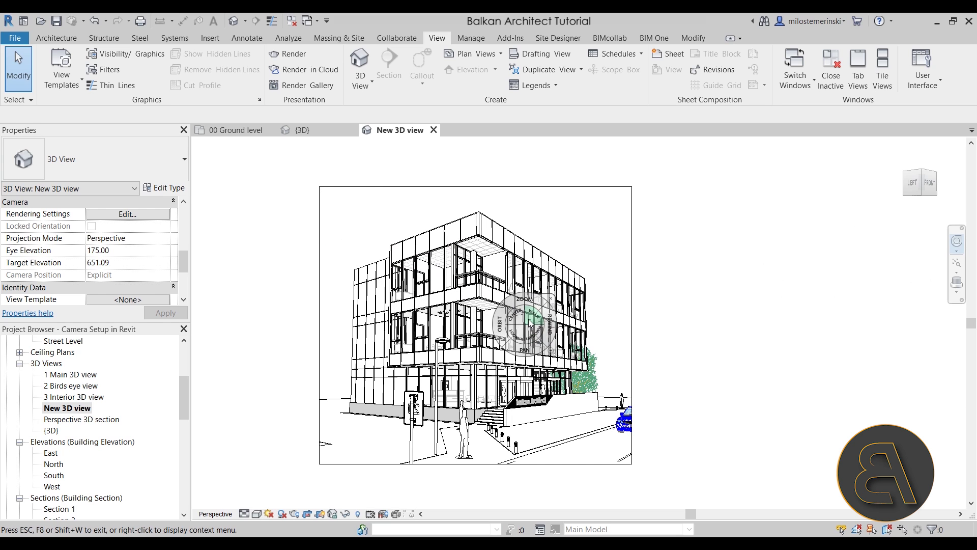
{"action": "right_click", "coordinate": [529, 319]}
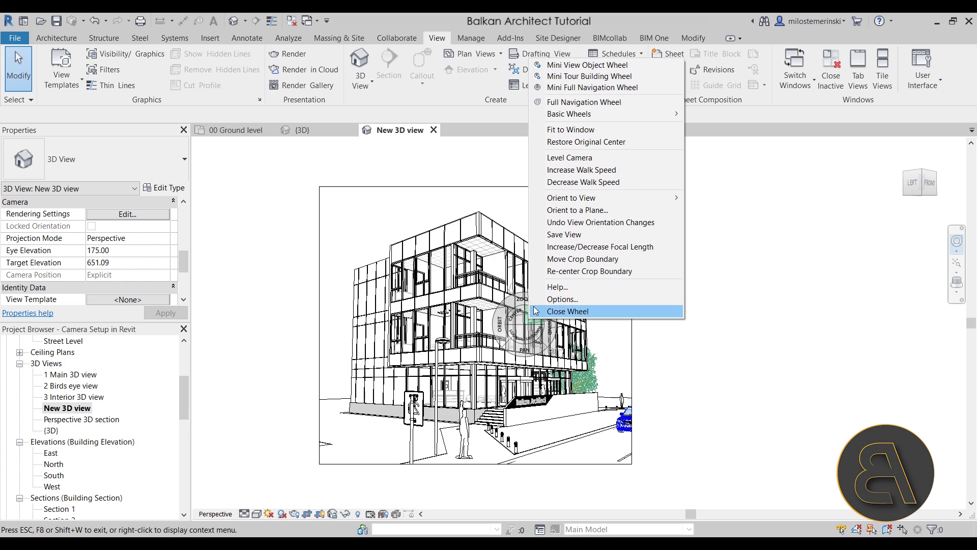
{"action": "left_click", "coordinate": [566, 249]}
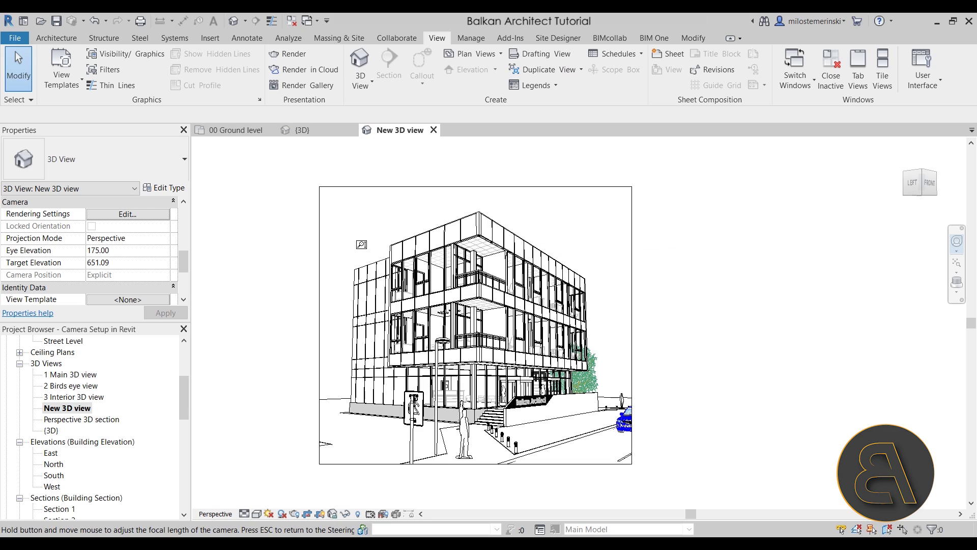
{"action": "left_click_drag", "start_coordinate": [469, 329], "coordinate": [477, 299]}
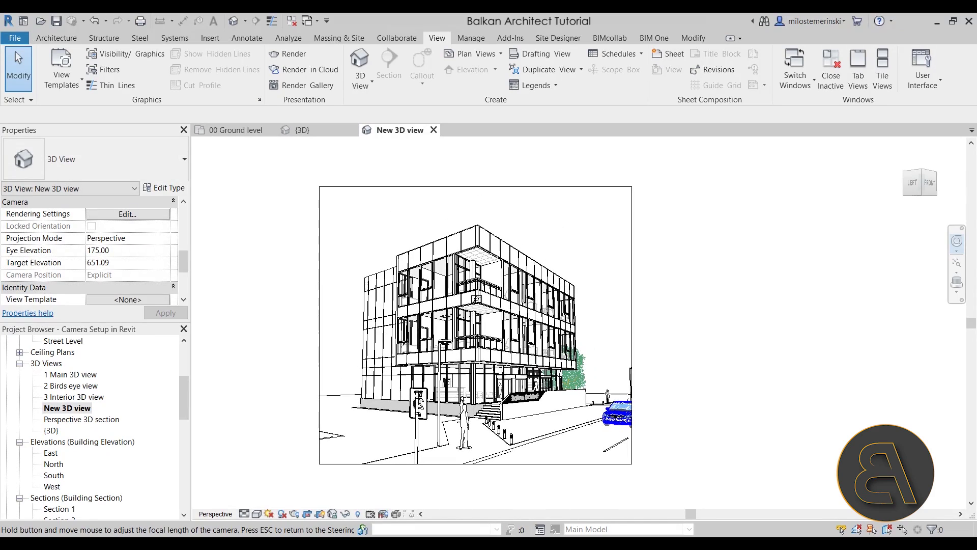
{"action": "left_click_drag", "start_coordinate": [477, 303], "coordinate": [510, 291]}
{"action": "left_click_drag", "start_coordinate": [359, 168], "coordinate": [306, 183]}
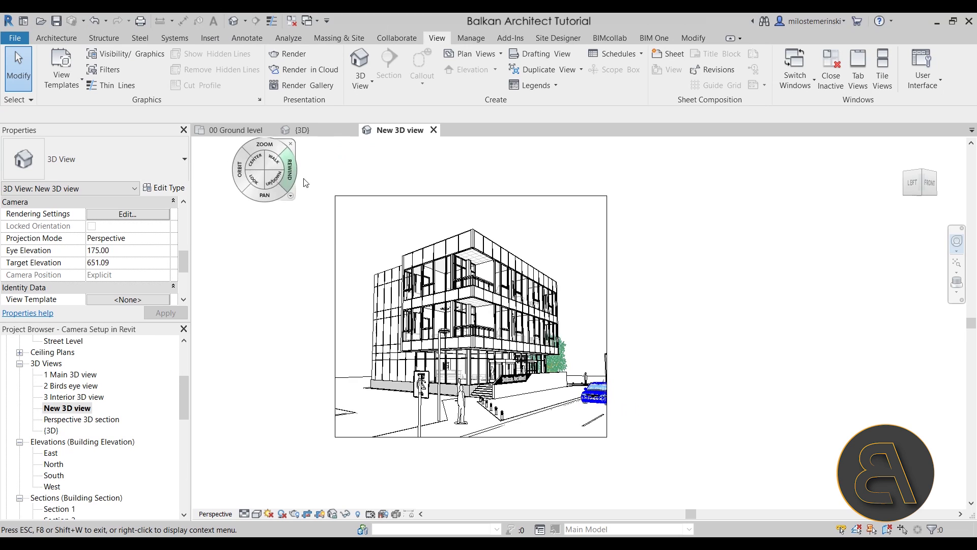
{"action": "left_click", "coordinate": [581, 311]}
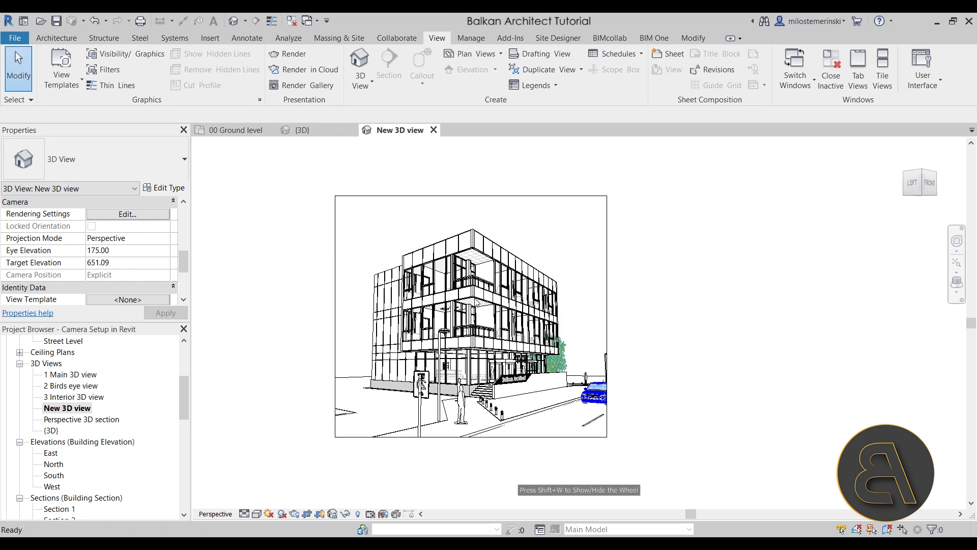
Step: Move New 3D view's camera farther from the building, beyond the road to the southwest, in the 00 Ground level plan, and return to the perspective
{"action": "left_click", "coordinate": [370, 196]}
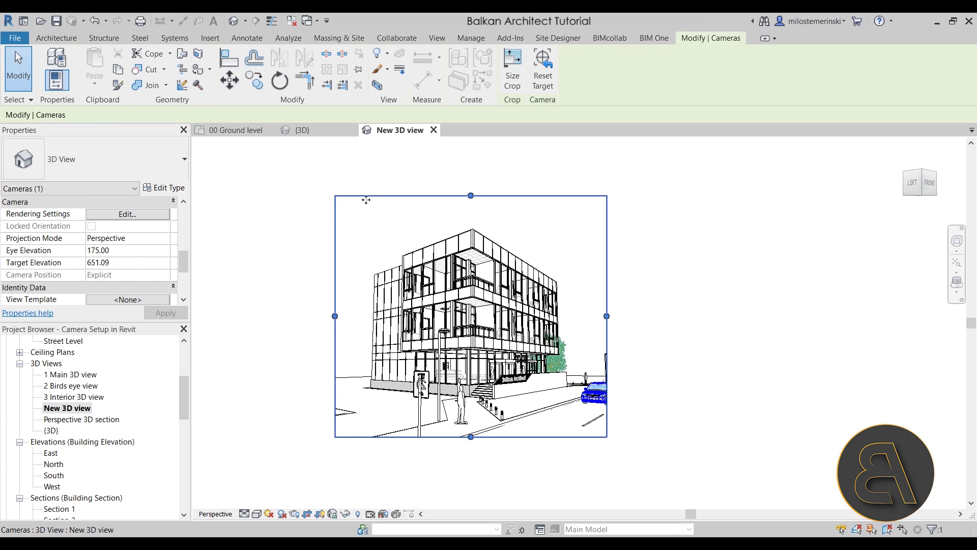
{"action": "left_click", "coordinate": [249, 131]}
{"action": "scroll", "coordinate": [360, 410], "scroll_direction": "up", "scroll_amount": 2}
{"action": "left_click_drag", "start_coordinate": [384, 382], "coordinate": [248, 487]}
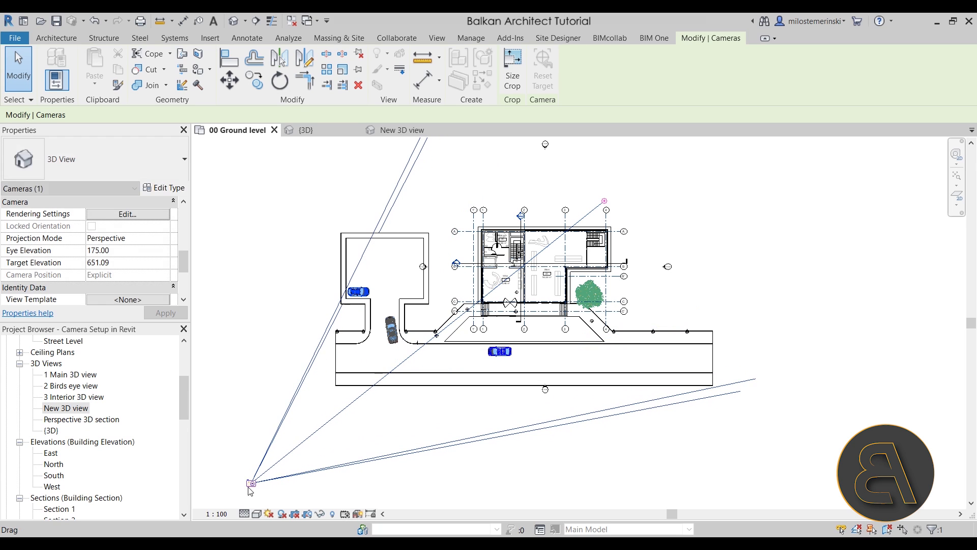
{"action": "left_click", "coordinate": [394, 134]}
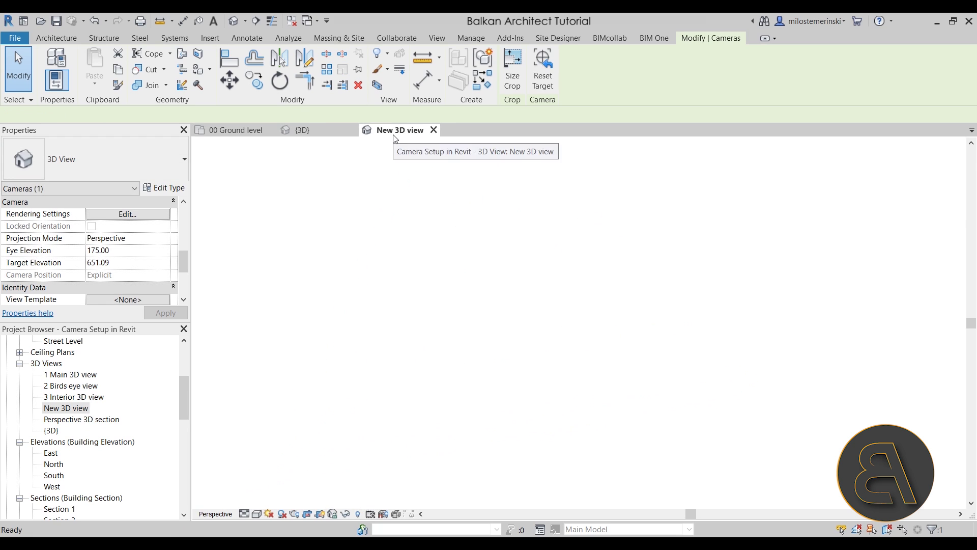
{"action": "scroll", "coordinate": [616, 398], "scroll_direction": "up", "scroll_amount": 1}
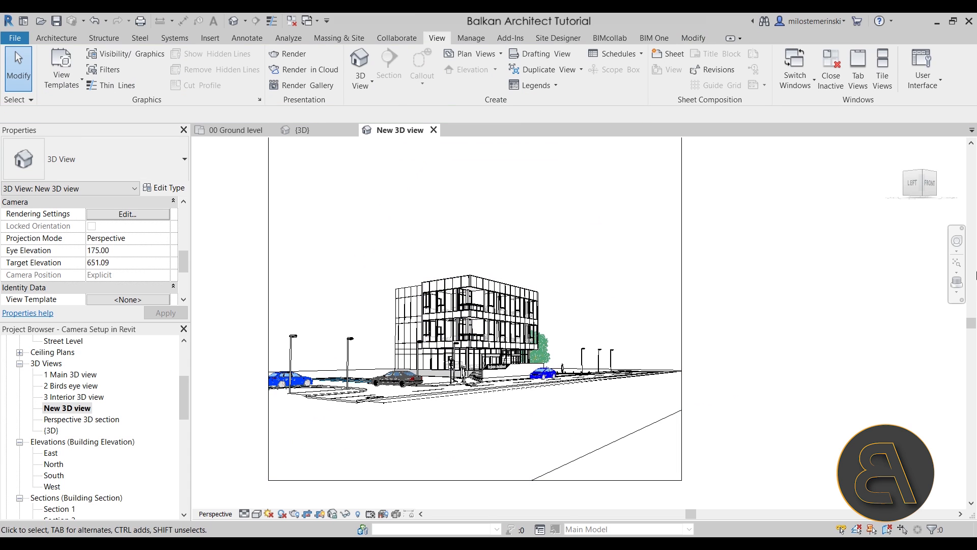
Step: Increase the focal length of the distant camera until the building fills most of New 3D view's frame, and close the steering wheel
{"action": "left_click", "coordinate": [956, 241]}
{"action": "right_click", "coordinate": [490, 292]}
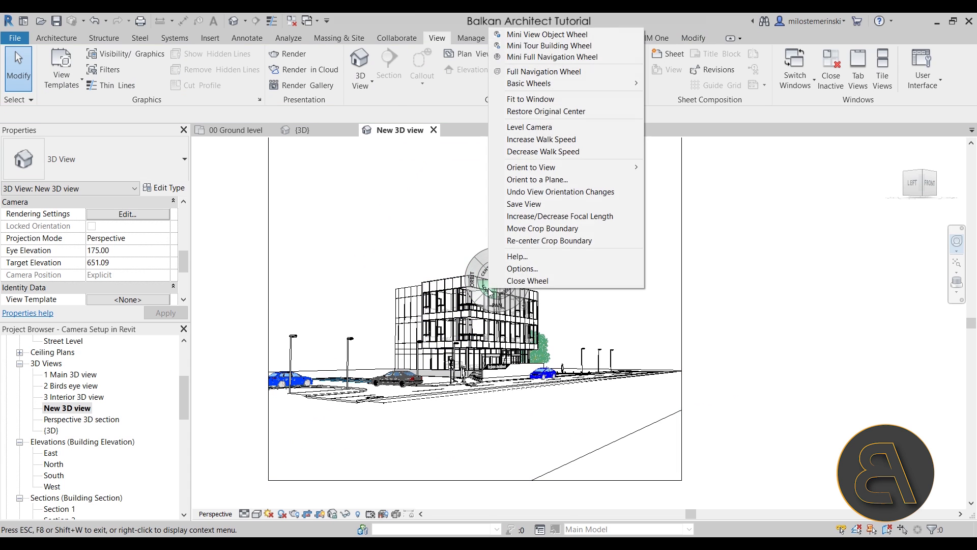
{"action": "right_click", "coordinate": [377, 330]}
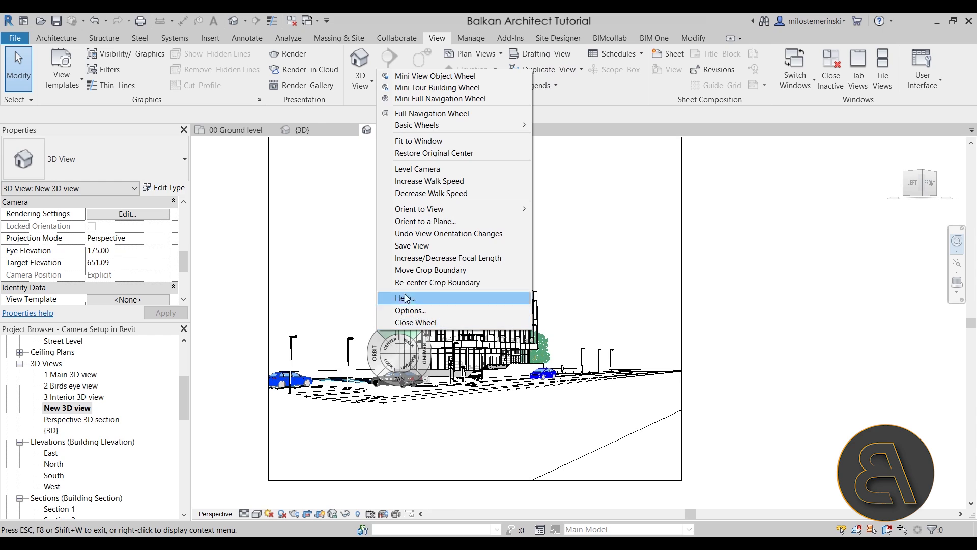
{"action": "left_click", "coordinate": [432, 257]}
{"action": "left_click_drag", "start_coordinate": [433, 258], "coordinate": [467, 325]}
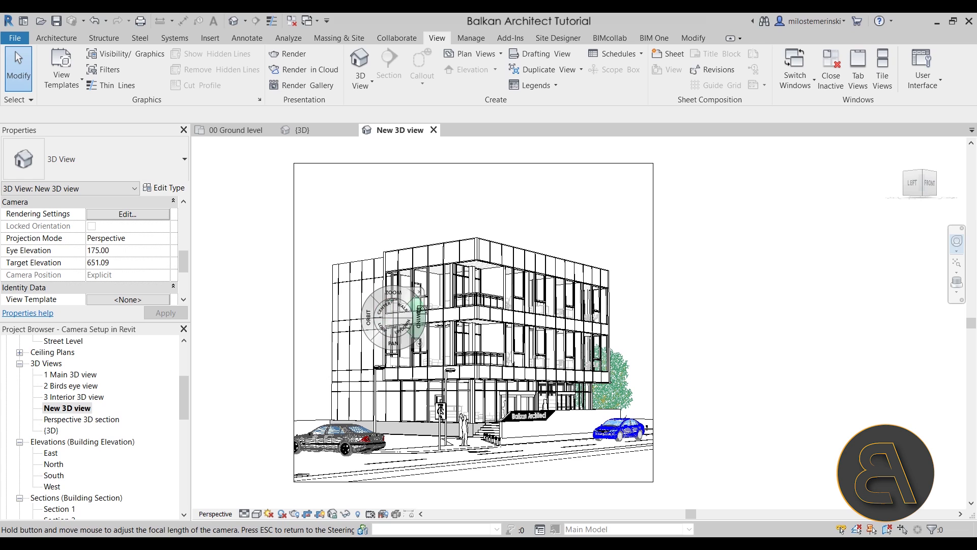
{"action": "left_click", "coordinate": [419, 292]}
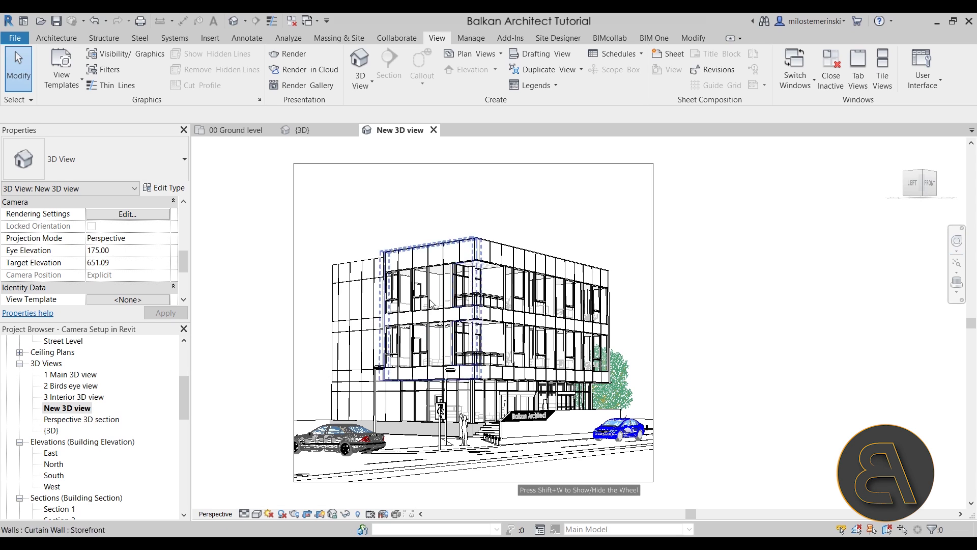
Step: Move New 3D view's camera close to the building, at the road edge near the parking entrance, in the 00 Ground level plan, and return to the perspective
{"action": "left_click", "coordinate": [416, 165]}
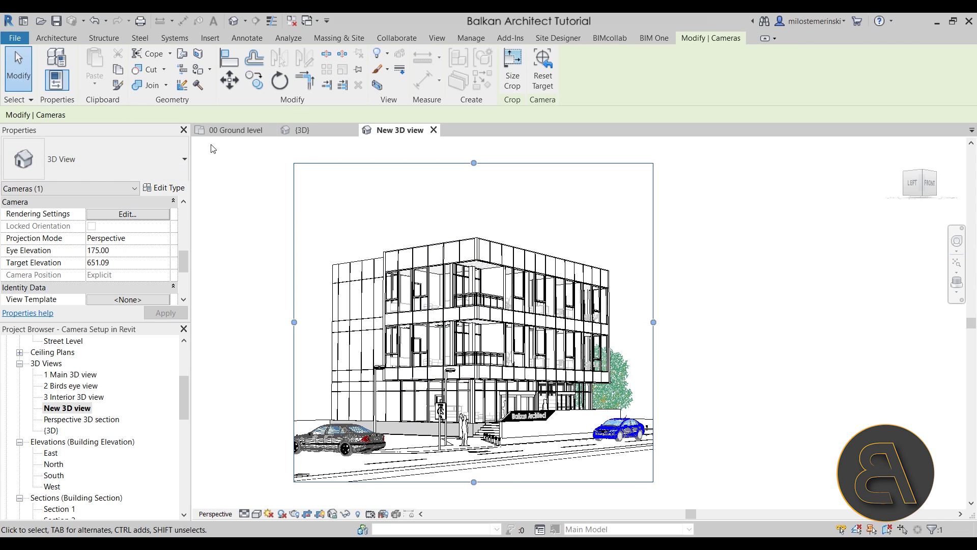
{"action": "left_click", "coordinate": [232, 130]}
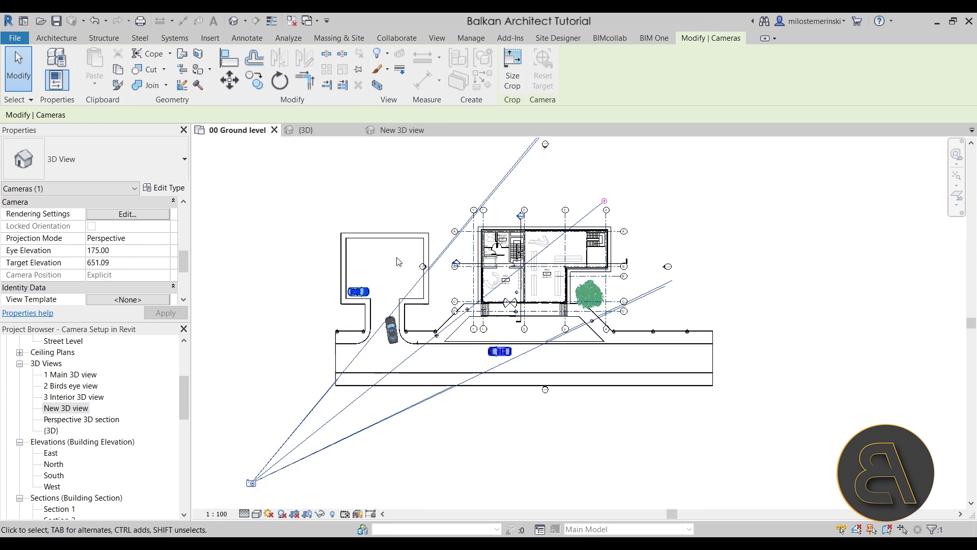
{"action": "left_click_drag", "start_coordinate": [255, 487], "coordinate": [428, 347]}
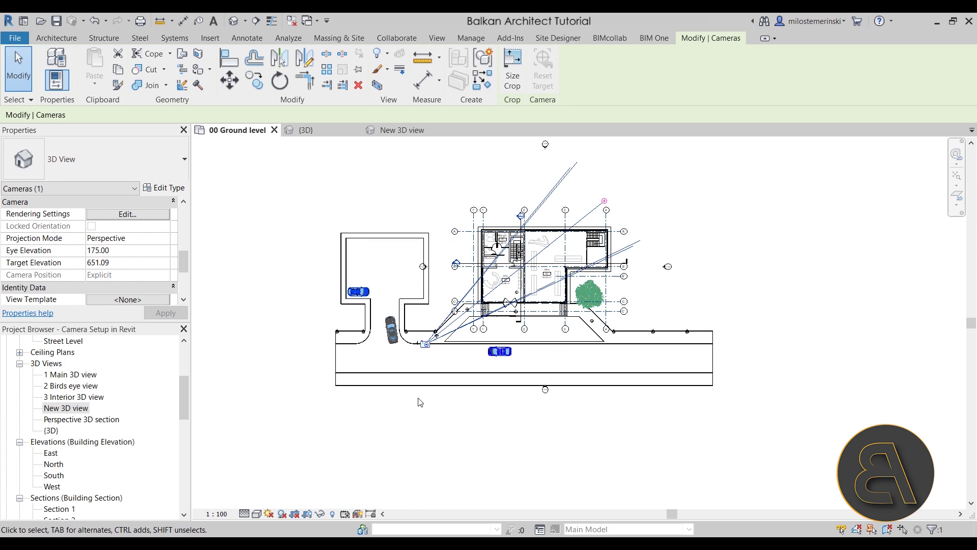
{"action": "left_click", "coordinate": [425, 133]}
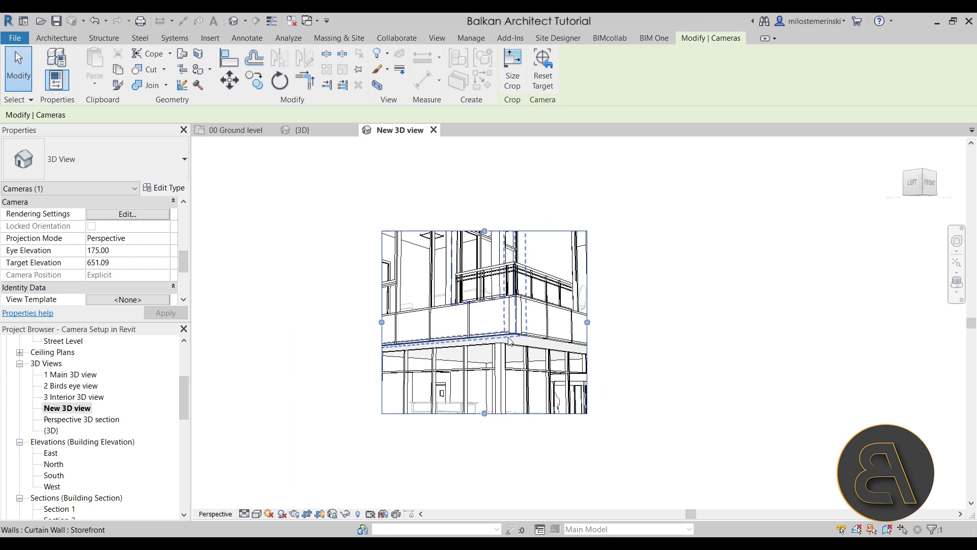
Step: Decrease the close camera's focal length until most of the building fits in New 3D view with strong perspective, and leave the steering wheel
{"action": "left_click", "coordinate": [956, 241]}
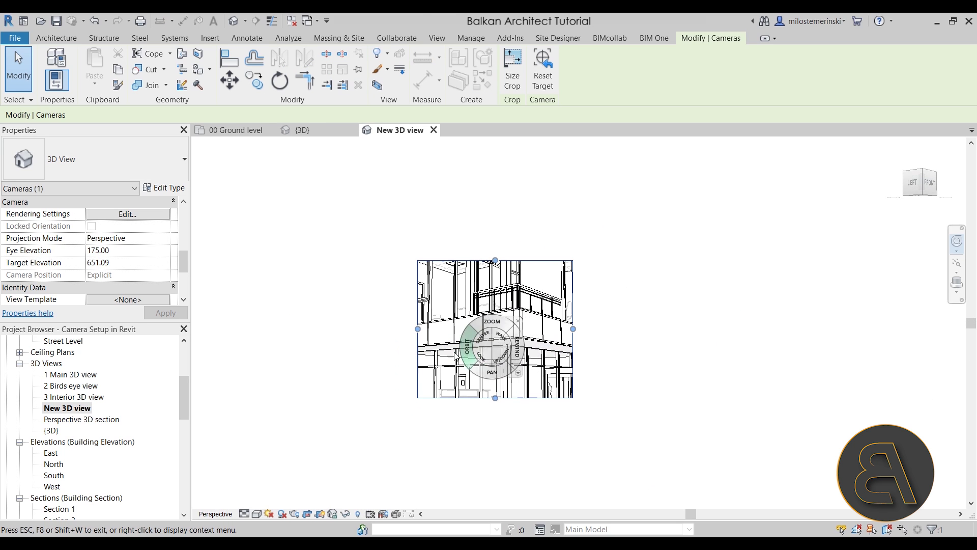
{"action": "right_click", "coordinate": [491, 328]}
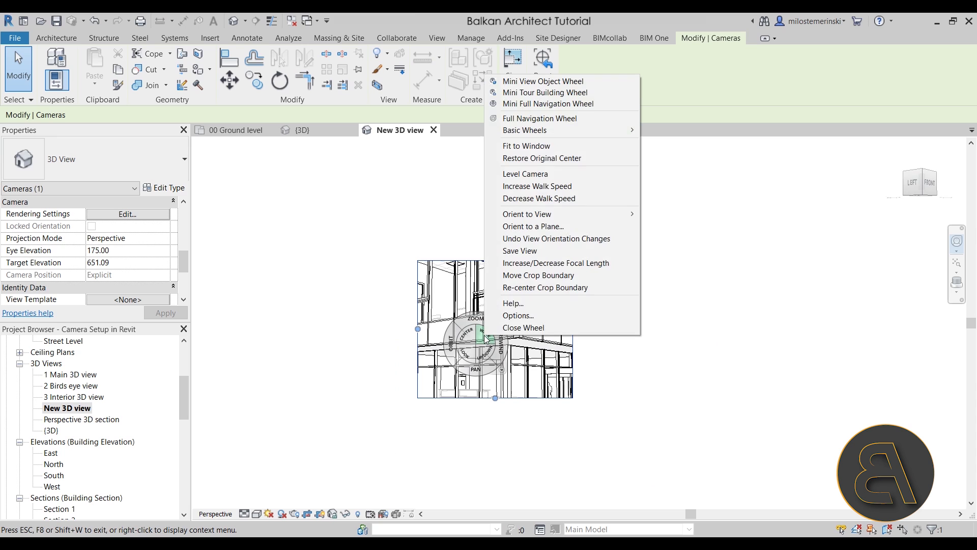
{"action": "left_click", "coordinate": [530, 268]}
{"action": "left_click_drag", "start_coordinate": [530, 268], "coordinate": [489, 482]}
{"action": "key", "text": "Escape"}
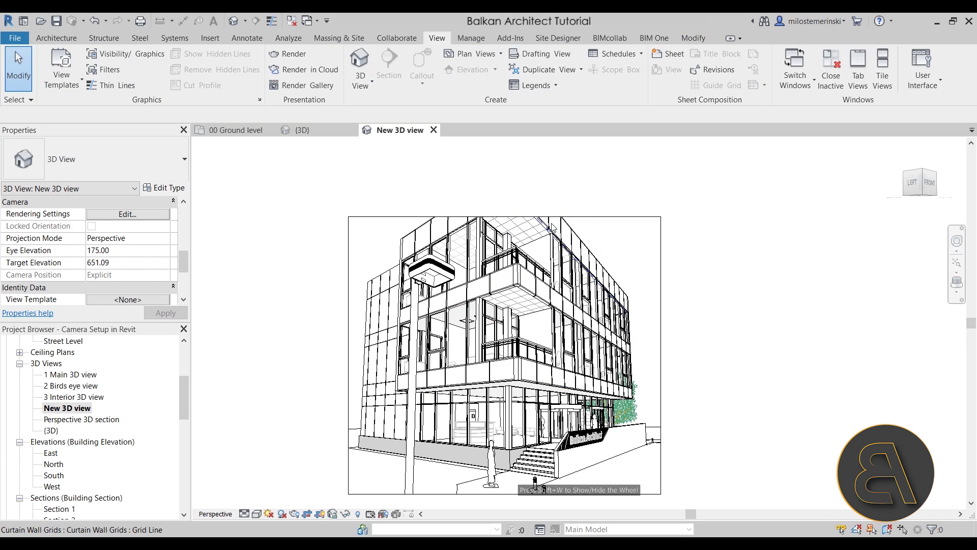
Step: Extend New 3D view's crop boundary upward to include the building's roof corner, and deselect the boundary
{"action": "left_click", "coordinate": [583, 217]}
{"action": "left_click_drag", "start_coordinate": [504, 216], "coordinate": [504, 159]}
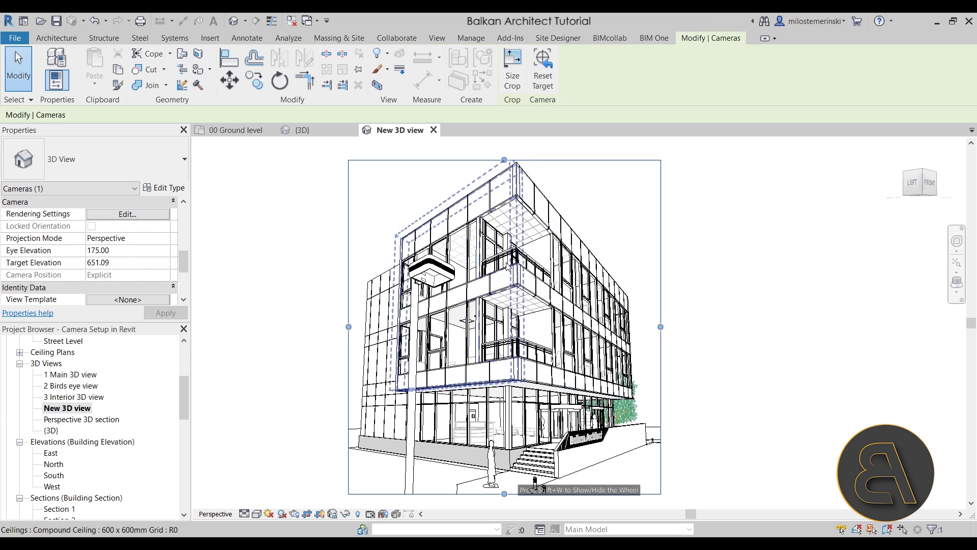
{"action": "scroll", "coordinate": [506, 263], "scroll_direction": "down", "scroll_amount": 1}
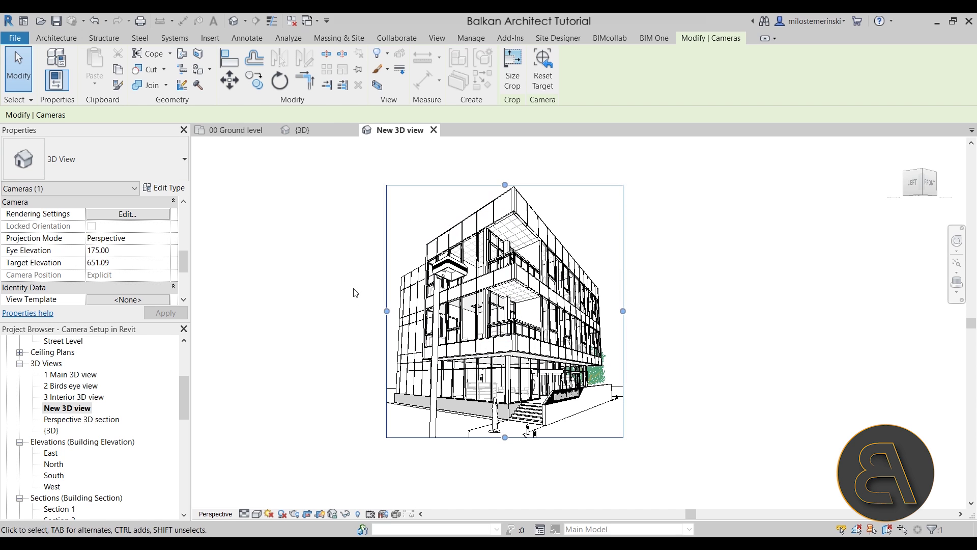
{"action": "left_click", "coordinate": [649, 362]}
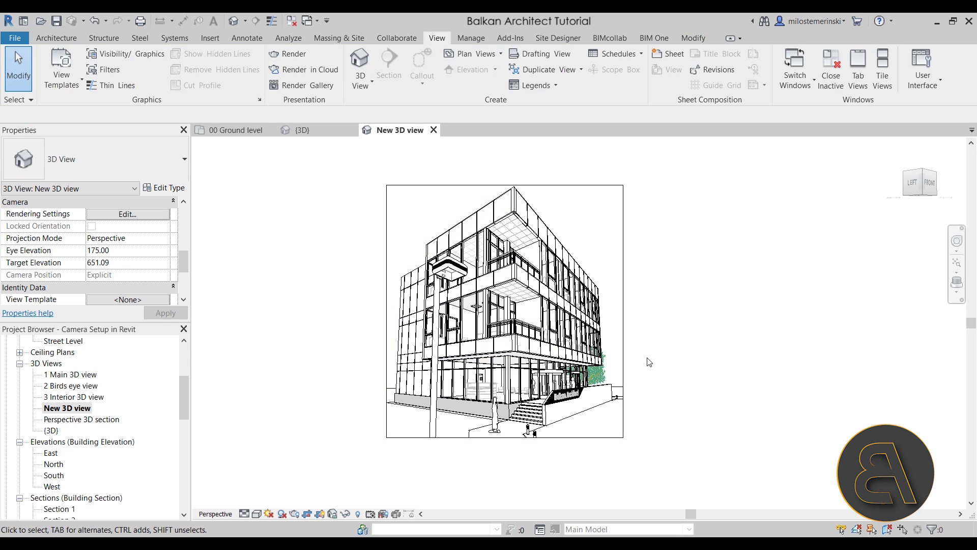
{"action": "middle_click_drag", "start_coordinate": [594, 351], "coordinate": [587, 351]}
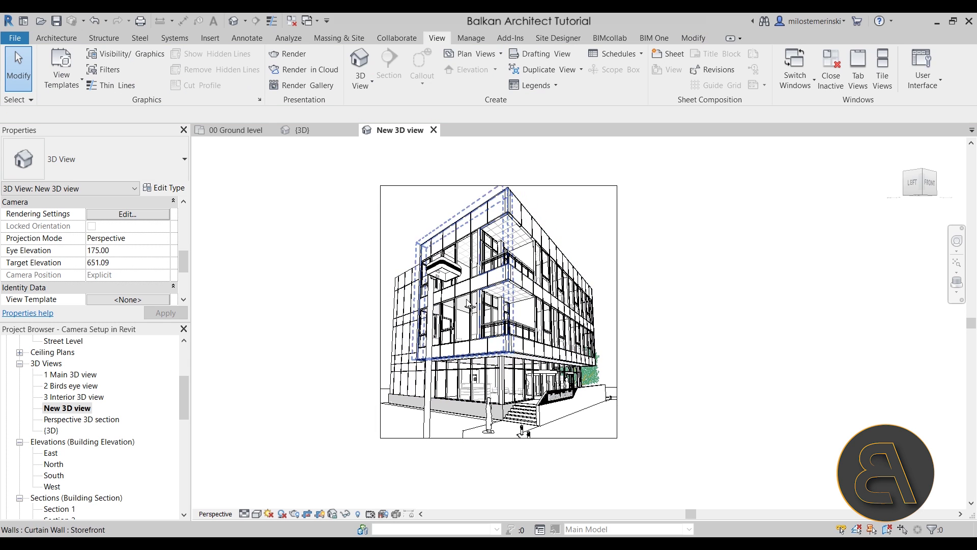